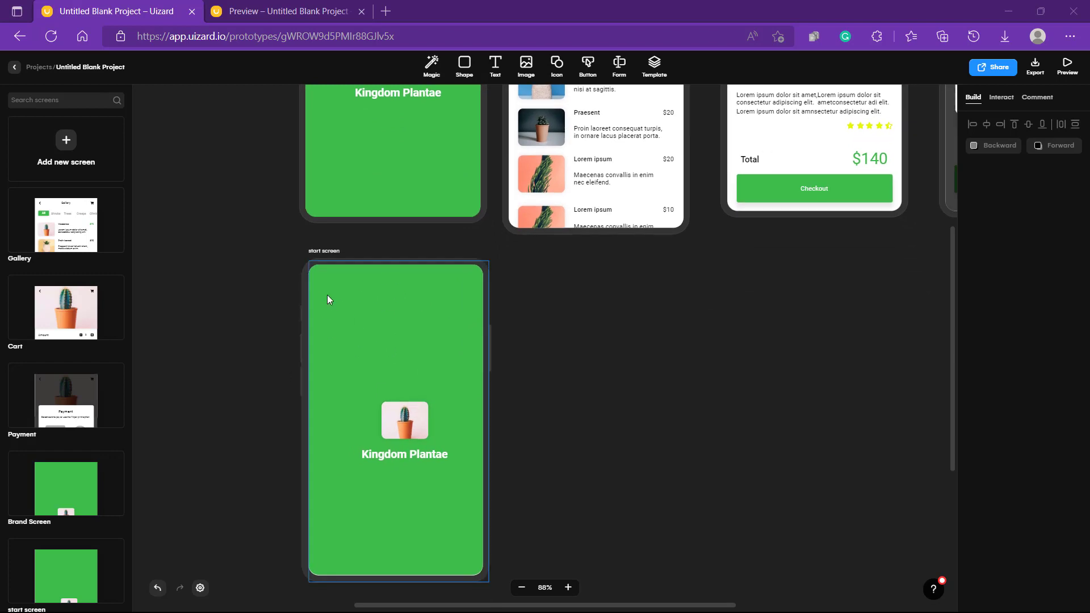
- Place the Product categories template on the canvas below the Cart screen and delete it again
{"action": "scroll", "coordinate": [516, 361], "scroll_direction": "up", "scroll_amount": 5}
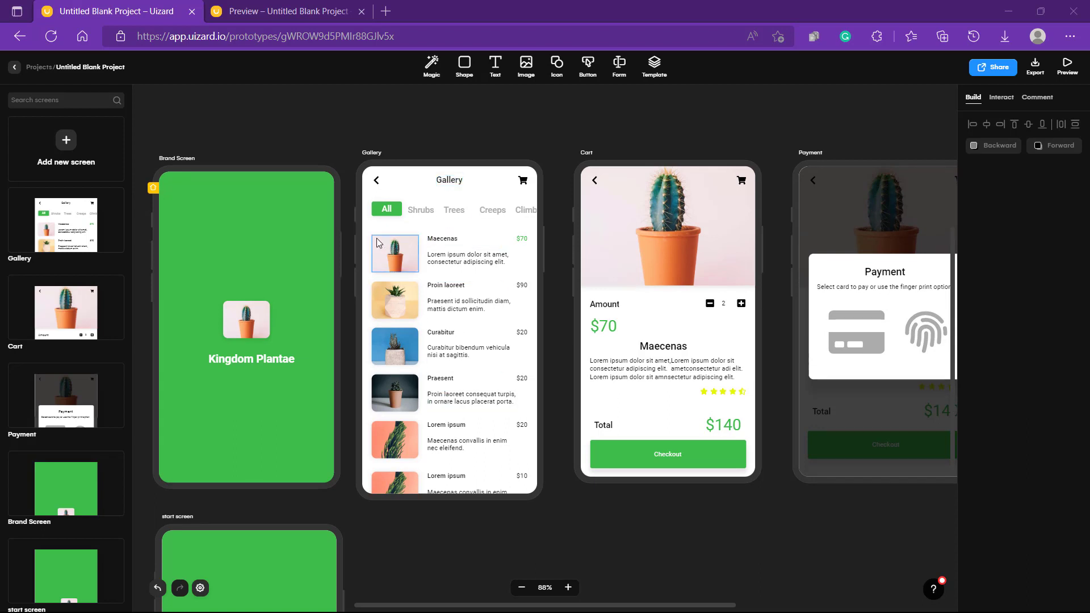
{"action": "left_click", "coordinate": [650, 71]}
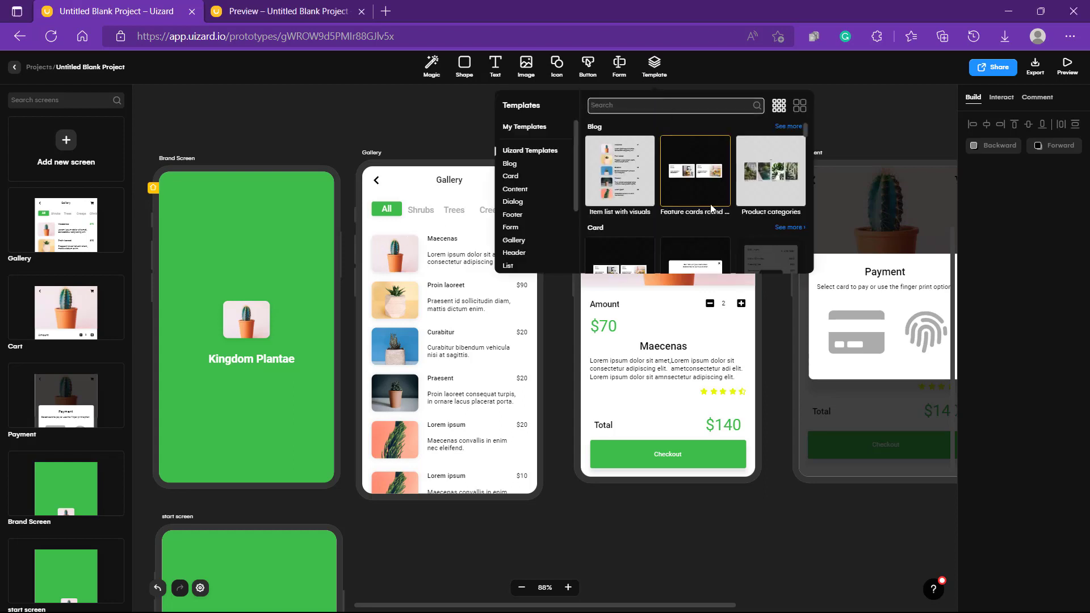
{"action": "scroll", "coordinate": [711, 209], "scroll_direction": "down", "scroll_amount": 5}
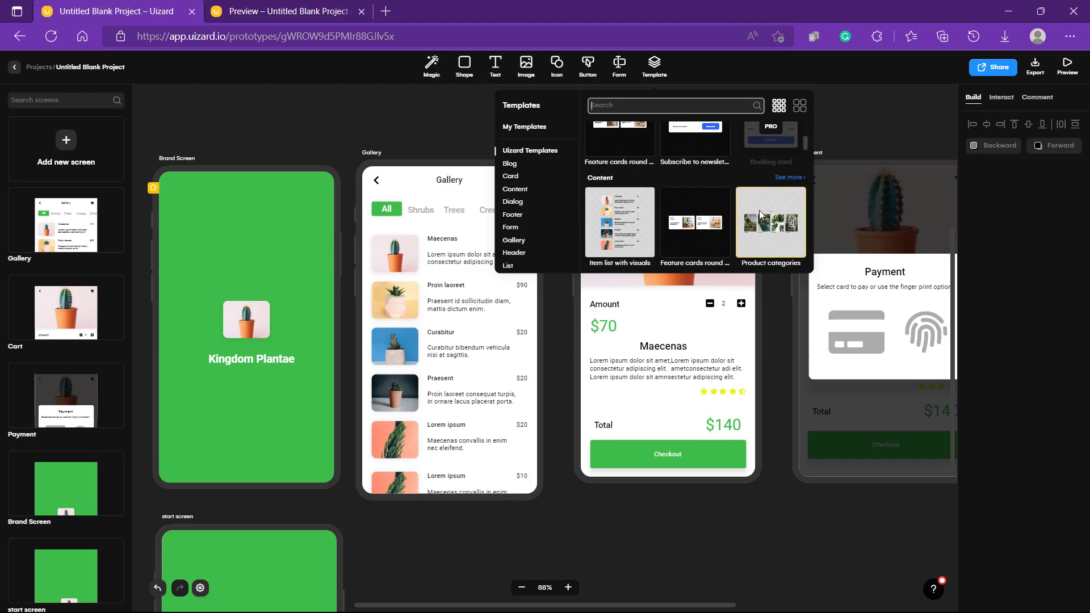
{"action": "left_click", "coordinate": [758, 210]}
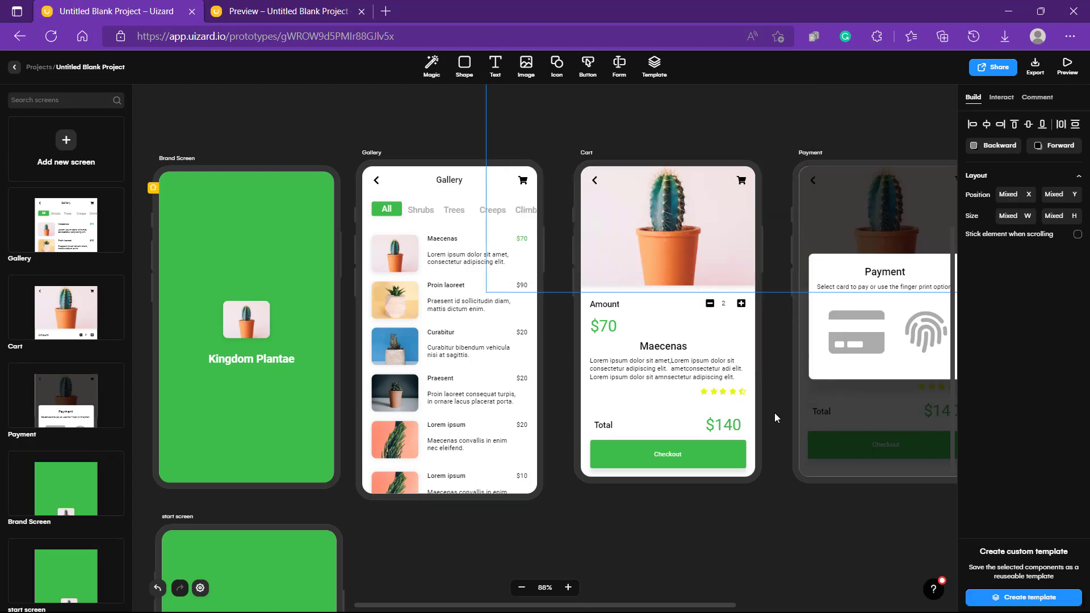
{"action": "left_click_drag", "start_coordinate": [775, 413], "coordinate": [740, 591]}
{"action": "scroll", "coordinate": [740, 591], "scroll_direction": "down", "scroll_amount": 1}
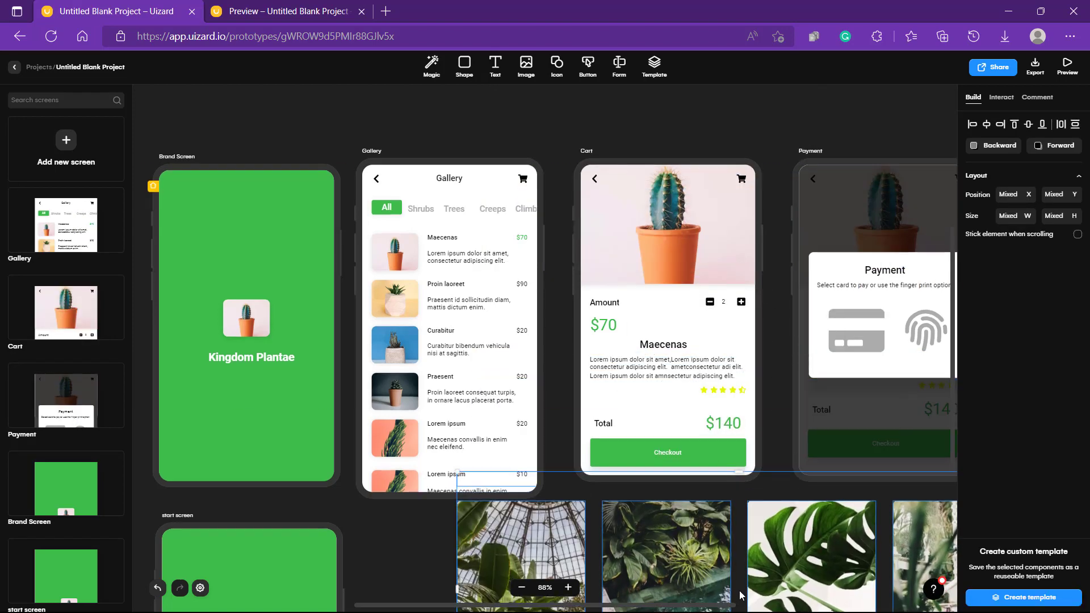
{"action": "scroll", "coordinate": [727, 567], "scroll_direction": "down", "scroll_amount": 4}
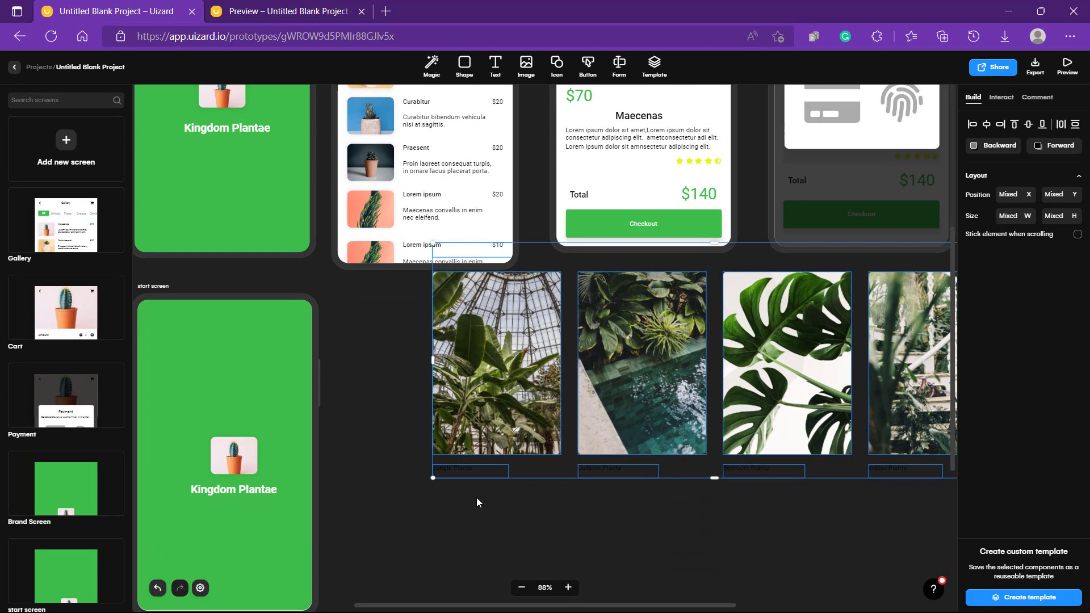
{"action": "scroll", "coordinate": [580, 351], "scroll_direction": "up", "scroll_amount": 2}
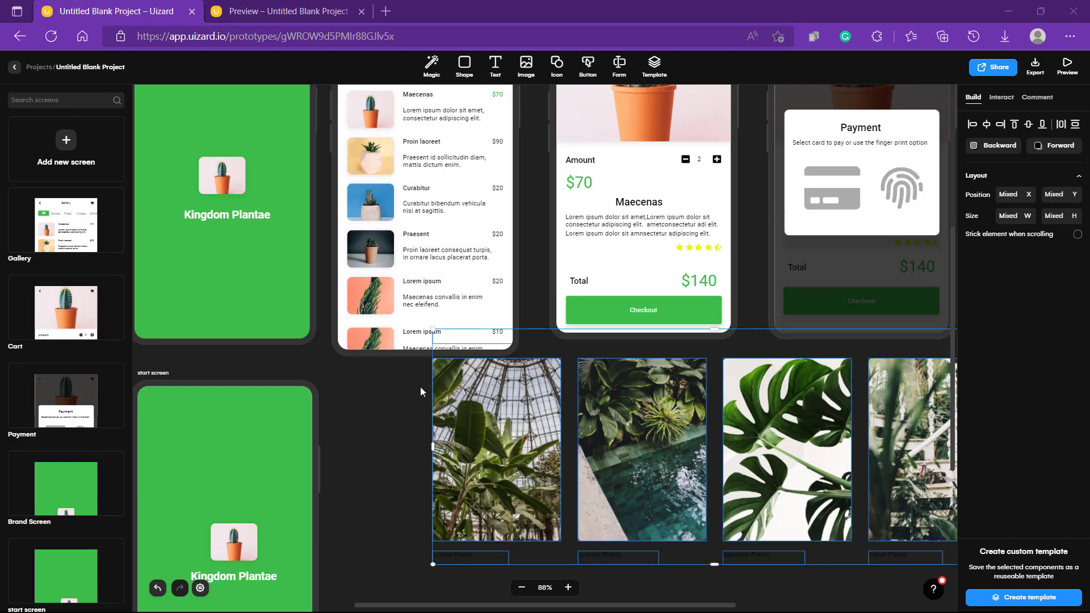
{"action": "left_click_drag", "start_coordinate": [479, 410], "coordinate": [481, 452]}
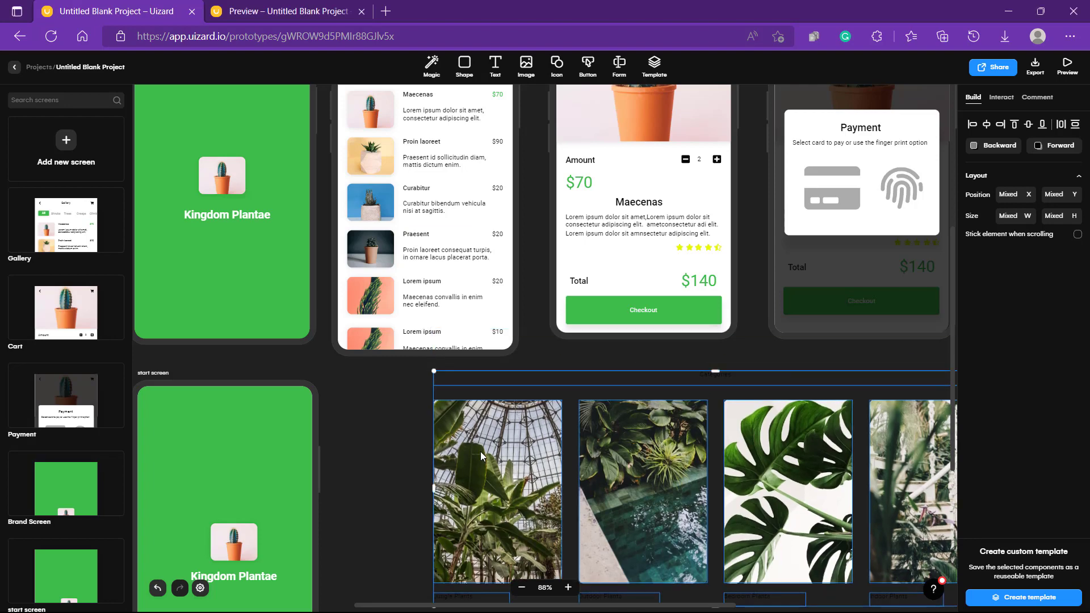
{"action": "key", "text": "Delete"}
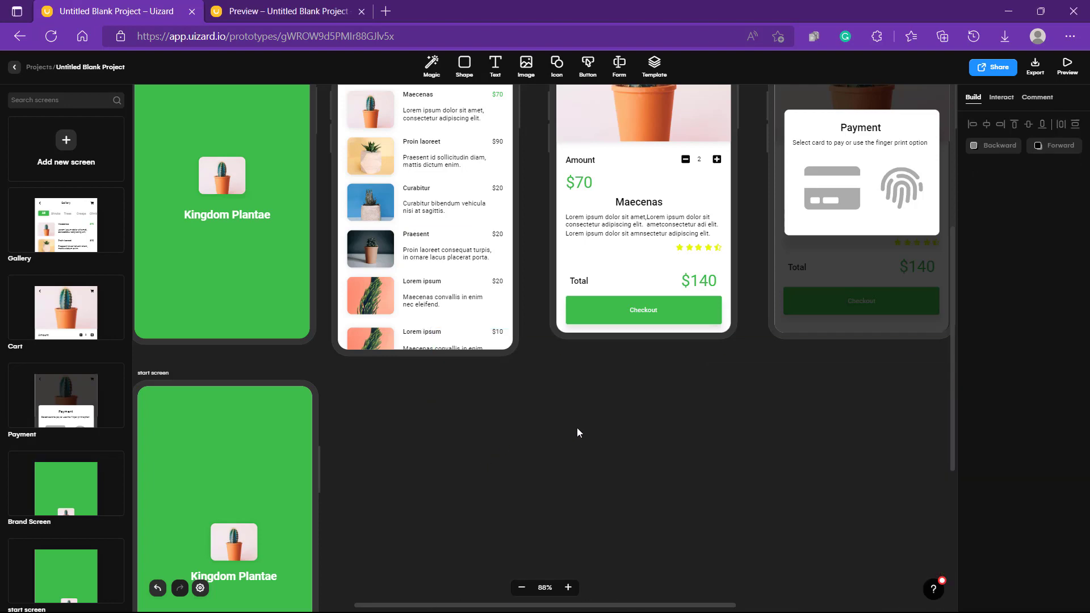
- Duplicate the start screen beside the original
{"action": "scroll", "coordinate": [577, 427], "scroll_direction": "left", "scroll_amount": 2}
{"action": "scroll", "coordinate": [577, 428], "scroll_direction": "down", "scroll_amount": 1}
{"action": "left_click", "coordinate": [239, 340]}
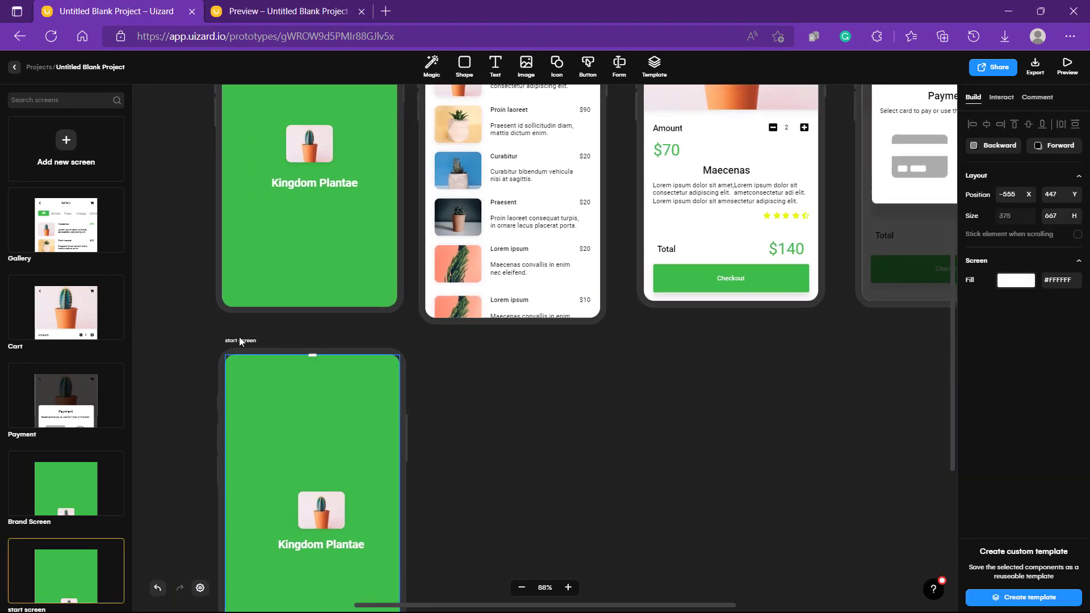
{"action": "key", "text": "ctrl+d"}
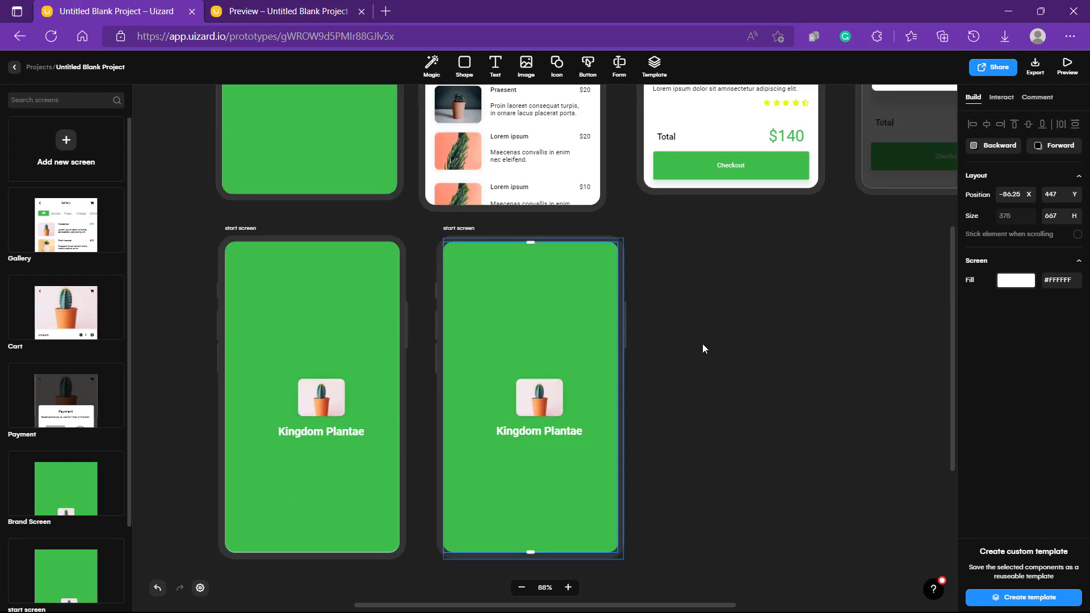
- Delete the green background, the Kingdom Plantae text and the cactus image from the duplicated start screen
{"action": "left_click", "coordinate": [726, 348]}
{"action": "left_click_drag", "start_coordinate": [584, 510], "coordinate": [776, 501]}
{"action": "key", "text": "Delete"}
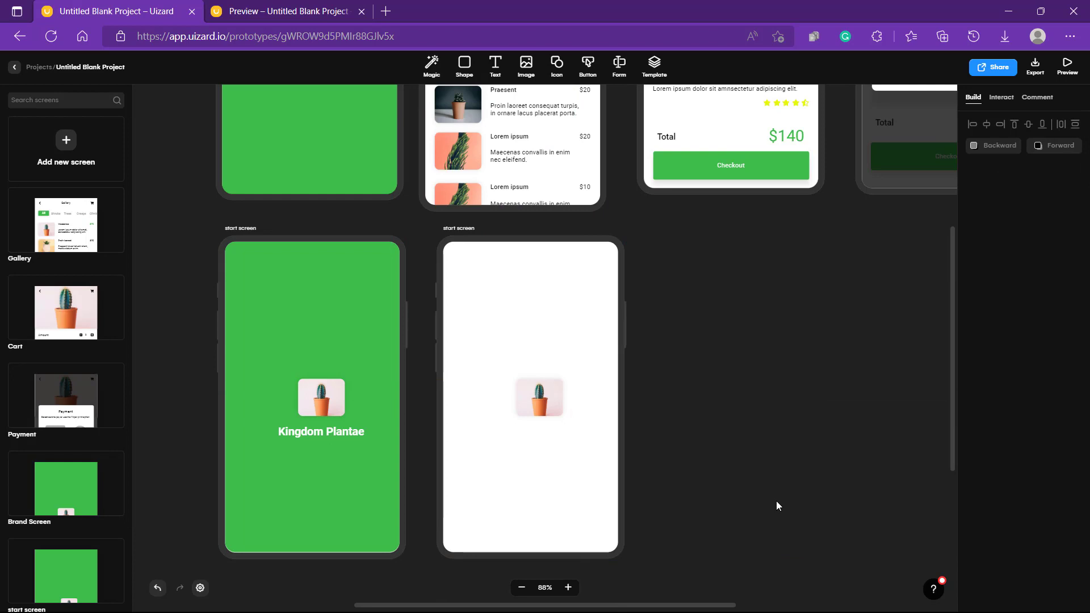
{"action": "left_click", "coordinate": [557, 405]}
{"action": "key", "text": "Delete"}
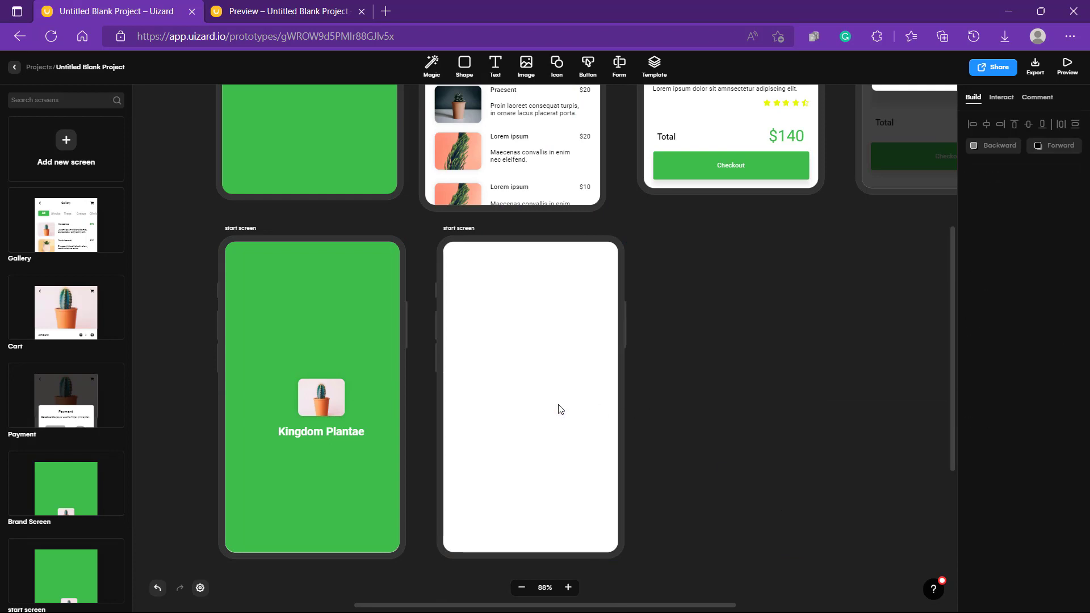
- Search the icons for "chevron" and place the Chevron left icon in the blank screen's upper-left corner at X 20, Y 20
{"action": "scroll", "coordinate": [559, 409], "scroll_direction": "up", "scroll_amount": 4}
{"action": "scroll", "coordinate": [559, 408], "scroll_direction": "up", "scroll_amount": 2}
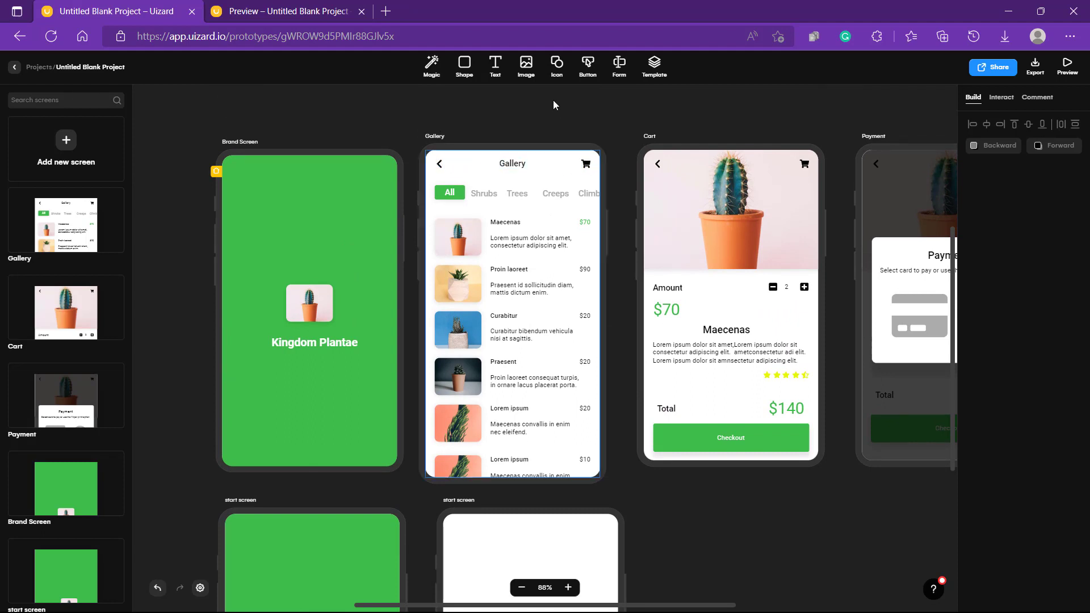
{"action": "left_click", "coordinate": [557, 69]}
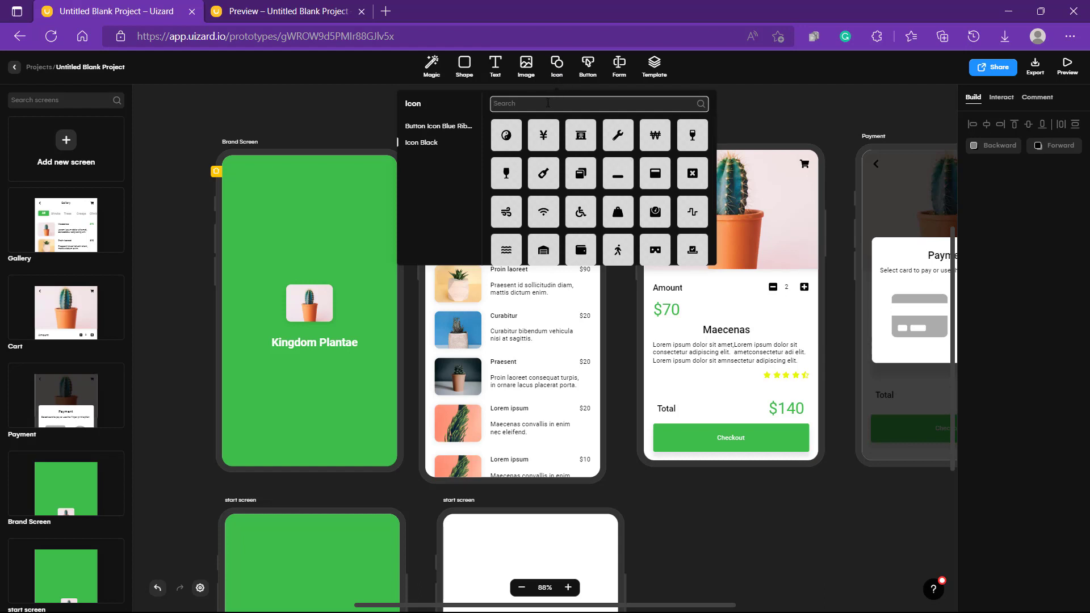
{"action": "type", "text": "chevron"}
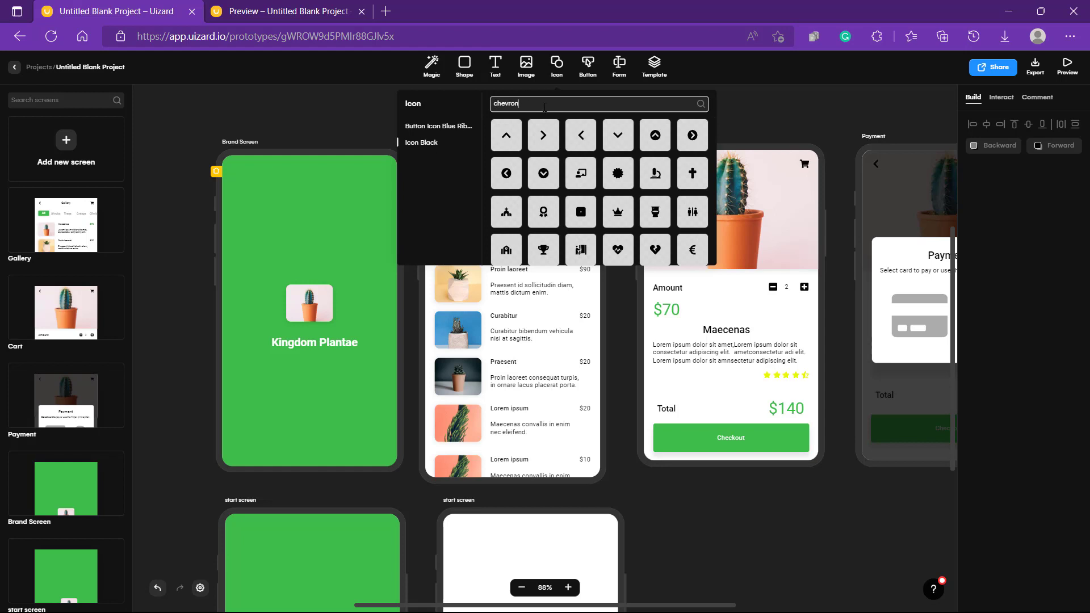
{"action": "left_click", "coordinate": [581, 135]}
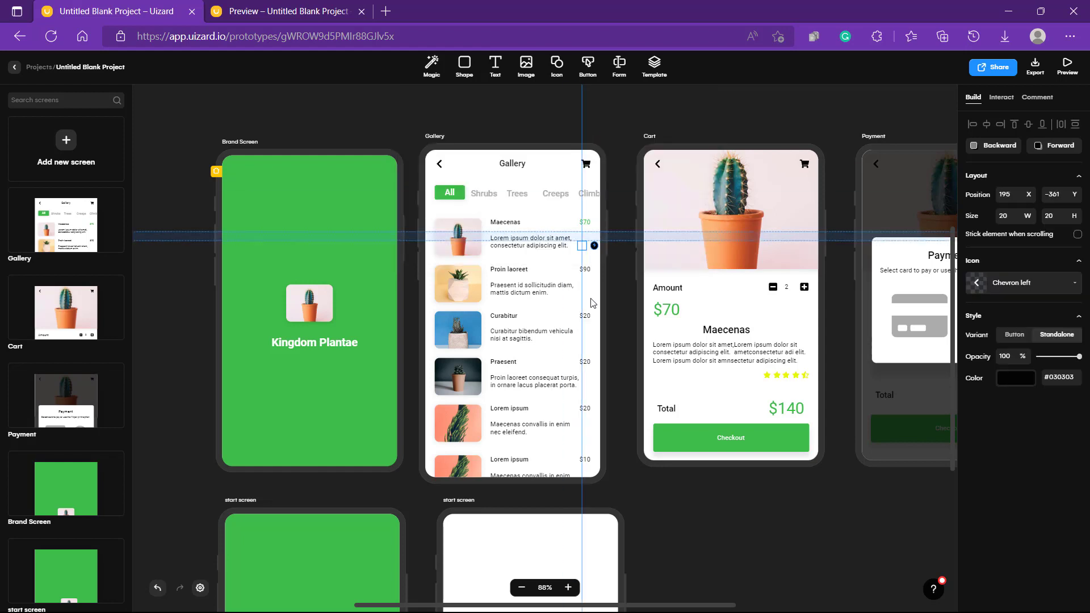
{"action": "left_click_drag", "start_coordinate": [591, 302], "coordinate": [460, 532]}
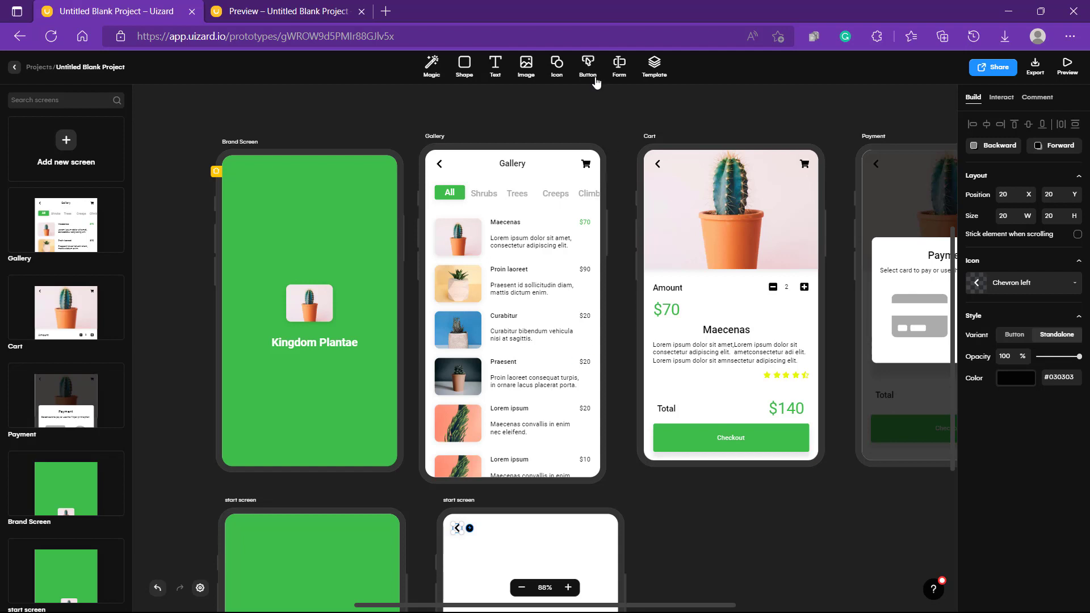
- Search the icons for "cart" and place the Shopping cart icon in the blank screen's upper-right corner at X 335, Y 20
{"action": "left_click", "coordinate": [556, 67]}
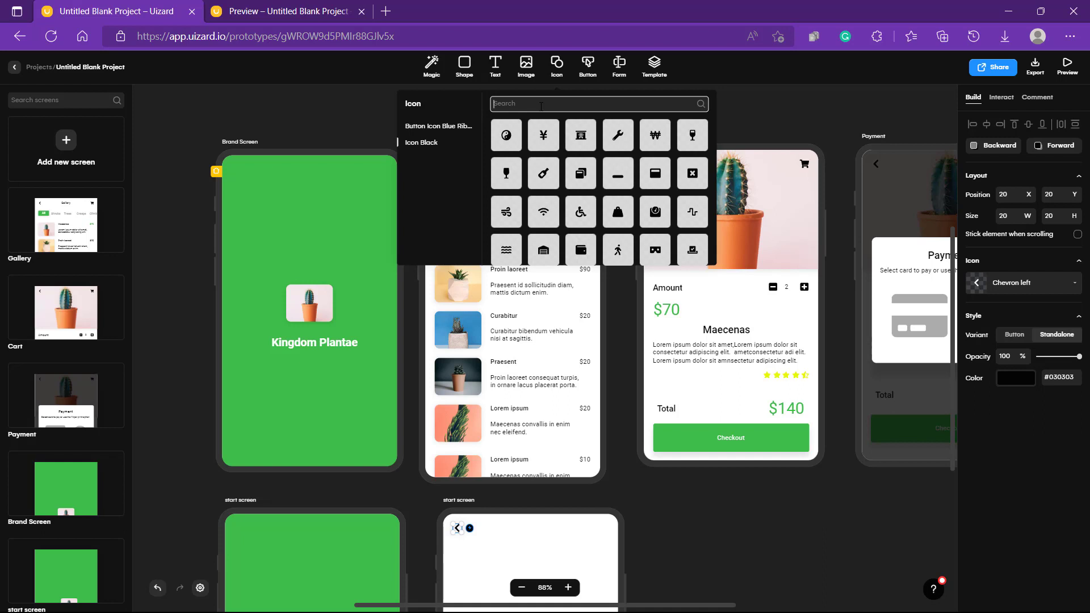
{"action": "type", "text": "cart"}
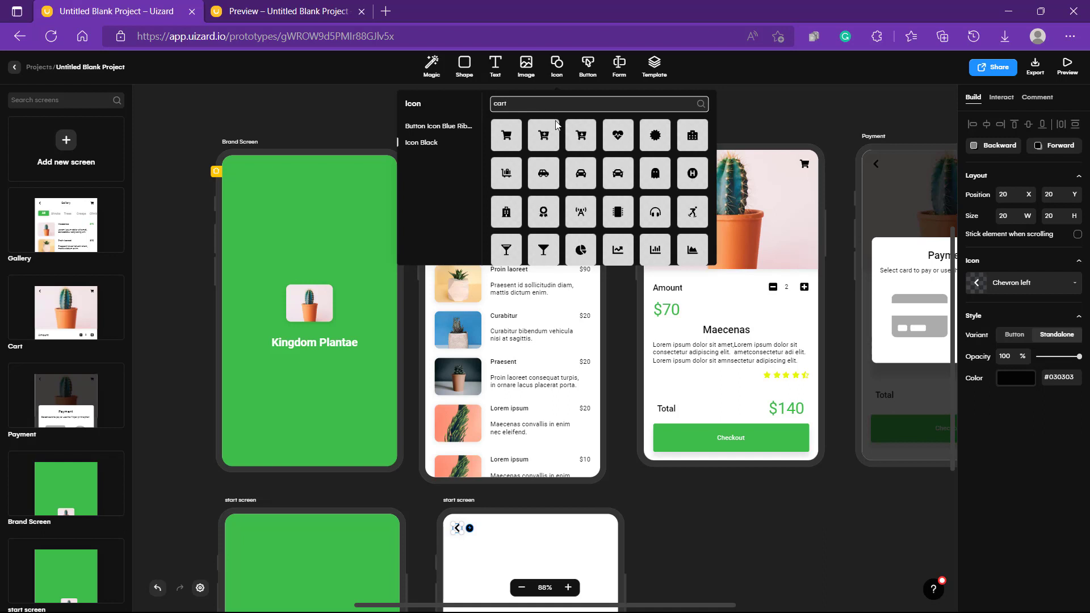
{"action": "left_click_drag", "start_coordinate": [507, 138], "coordinate": [603, 531]}
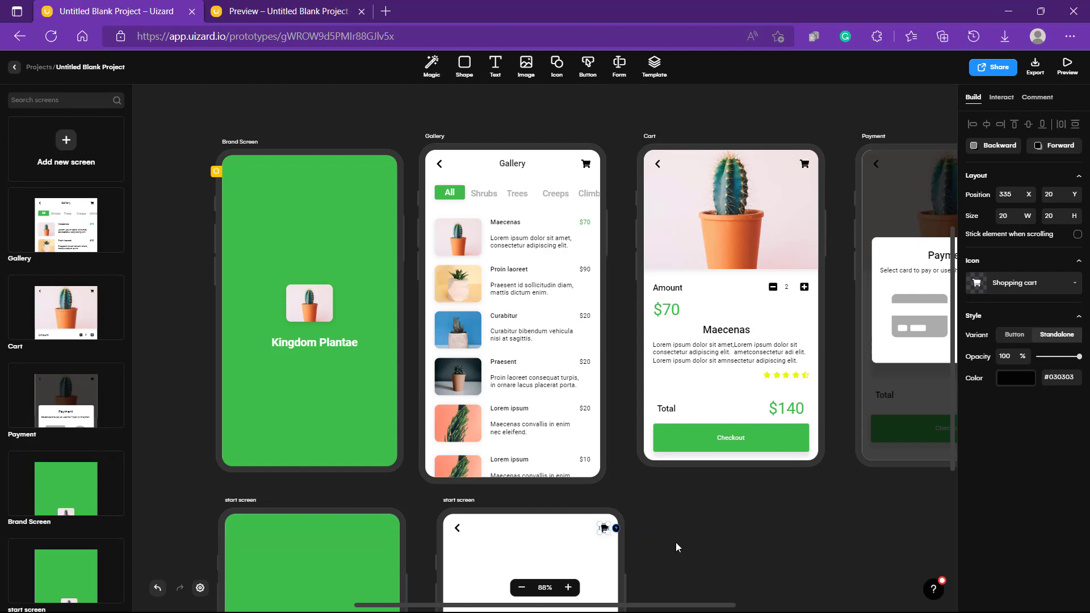
- Add a Title Black text between the chevron and cart icons and change its wording to "Gallery"
{"action": "scroll", "coordinate": [675, 543], "scroll_direction": "down", "scroll_amount": 1}
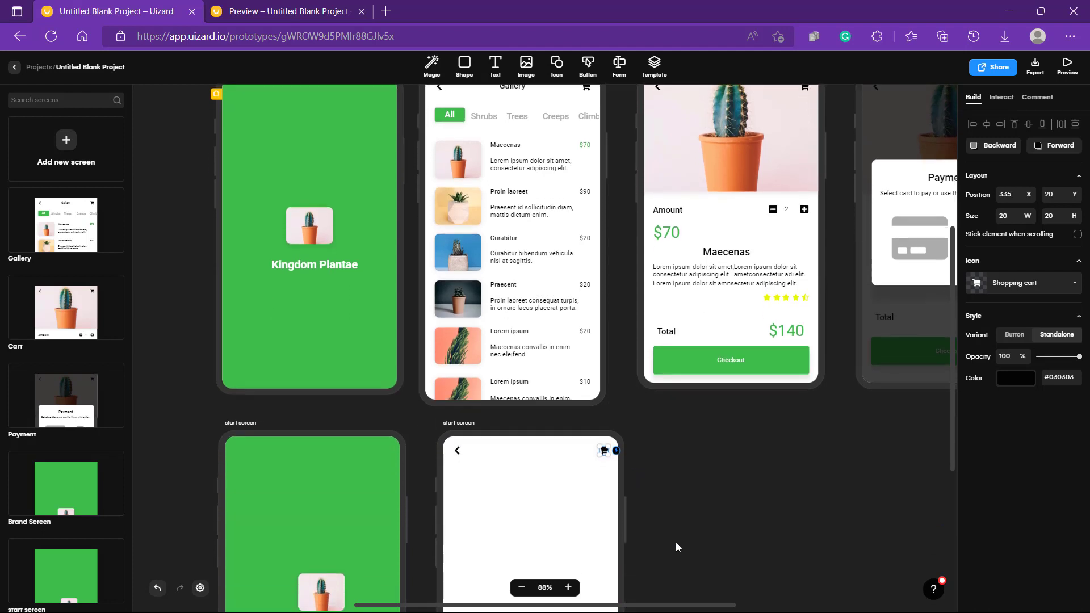
{"action": "scroll", "coordinate": [669, 486], "scroll_direction": "up", "scroll_amount": 1}
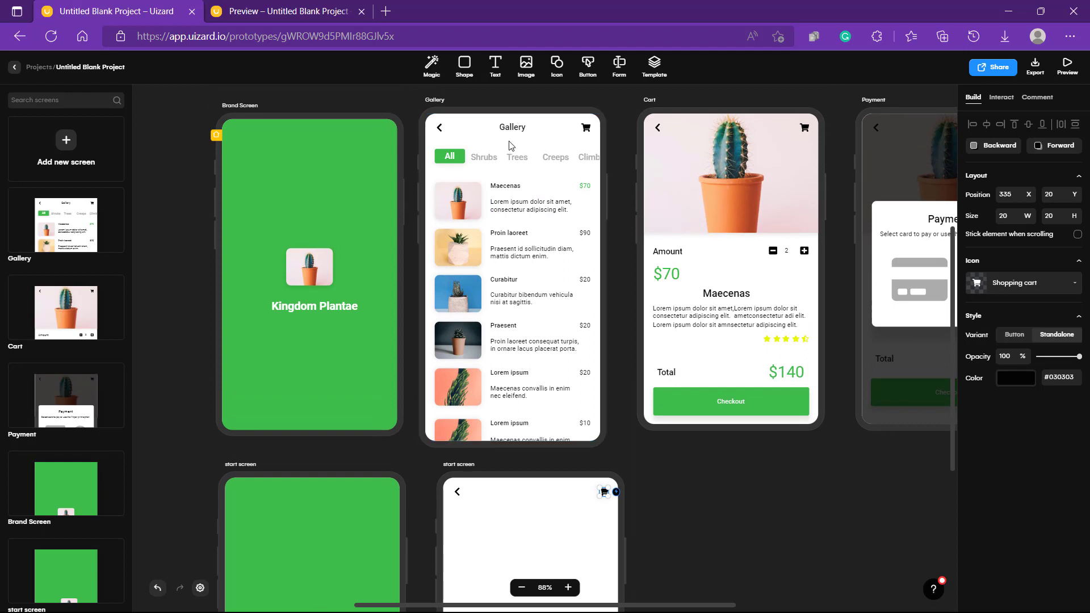
{"action": "left_click", "coordinate": [495, 73]}
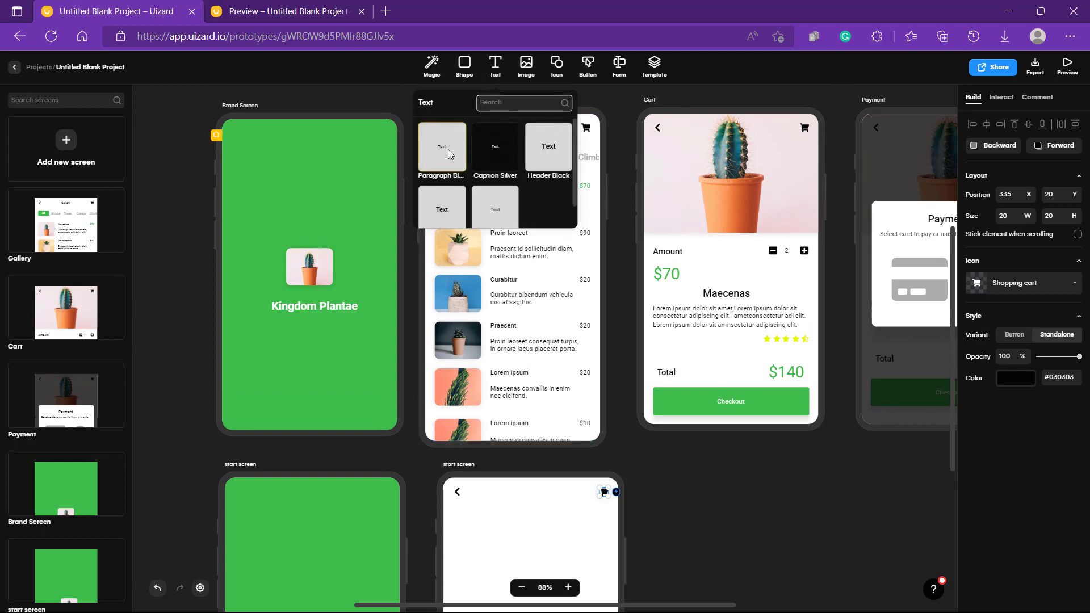
{"action": "scroll", "coordinate": [506, 166], "scroll_direction": "down", "scroll_amount": 1}
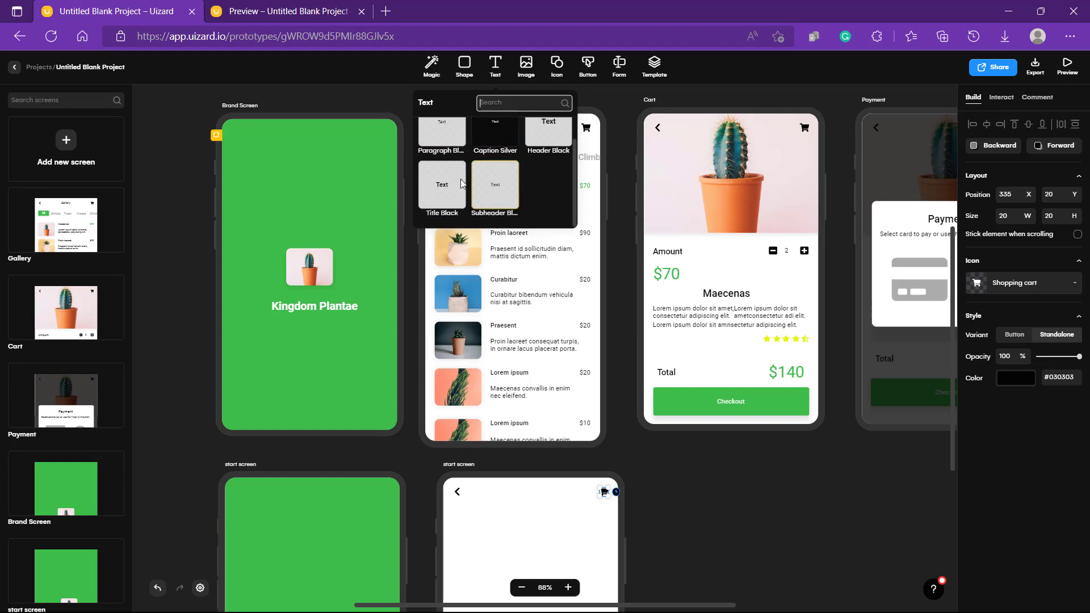
{"action": "left_click_drag", "start_coordinate": [442, 187], "coordinate": [545, 496]}
{"action": "double_click", "coordinate": [534, 494]}
{"action": "left_click", "coordinate": [532, 494]}
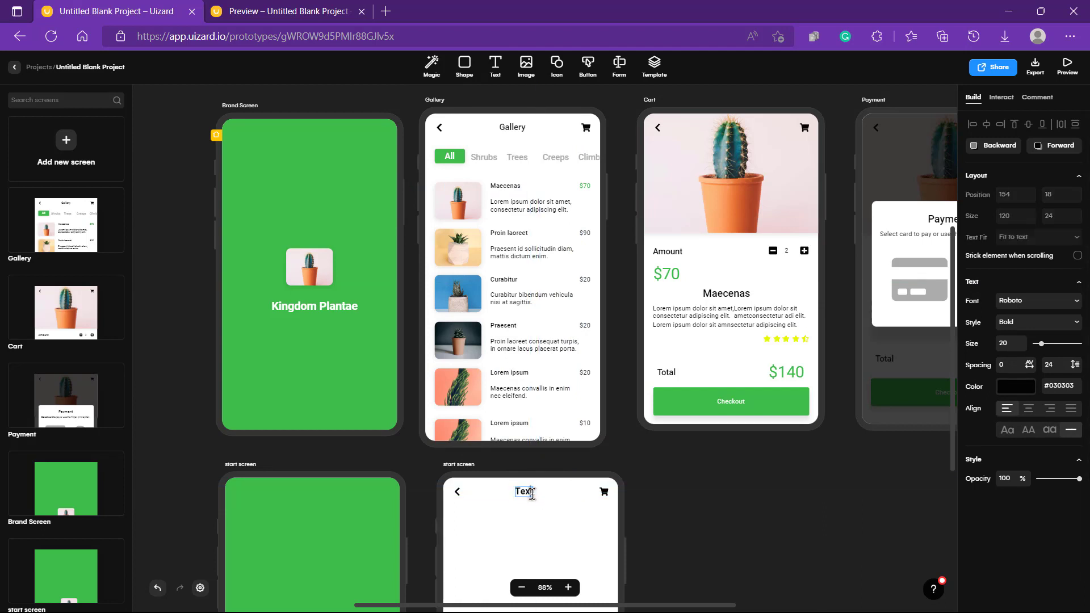
{"action": "double_click", "coordinate": [531, 494]}
{"action": "type", "text": "Gallery"}
{"action": "left_click", "coordinate": [727, 499]}
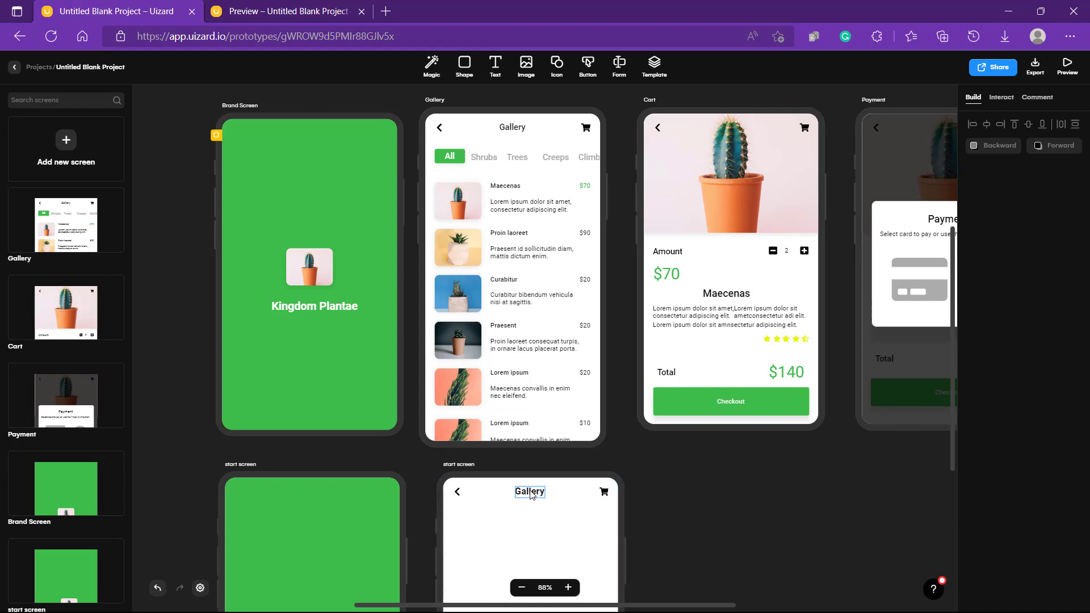
- Distribute the chevron icon, Gallery title and cart icon evenly across the new screen's header
{"action": "left_click", "coordinate": [531, 494]}
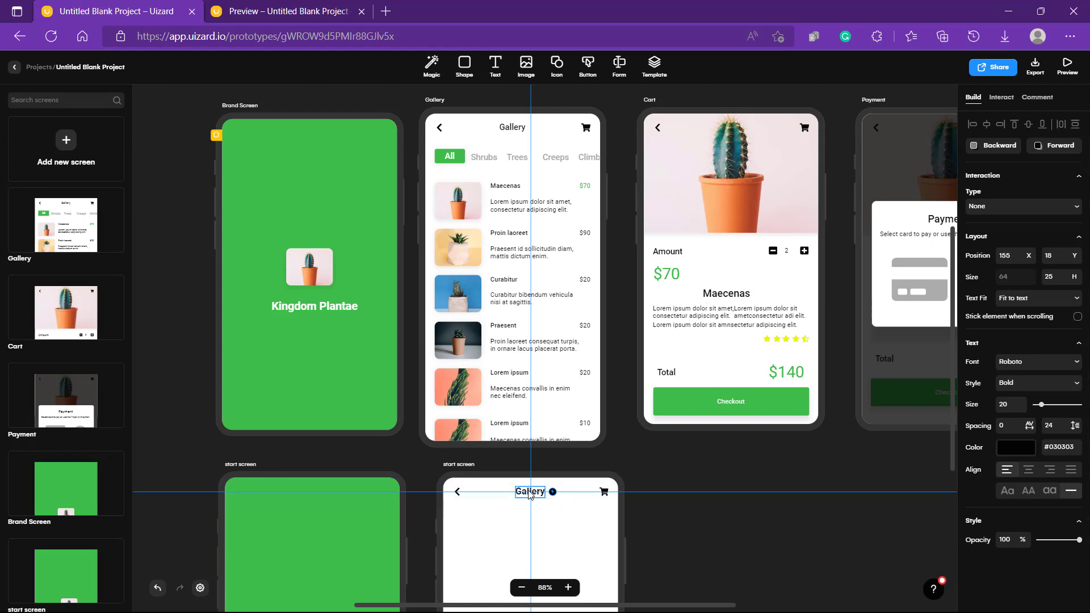
{"action": "left_click", "coordinate": [605, 492]}
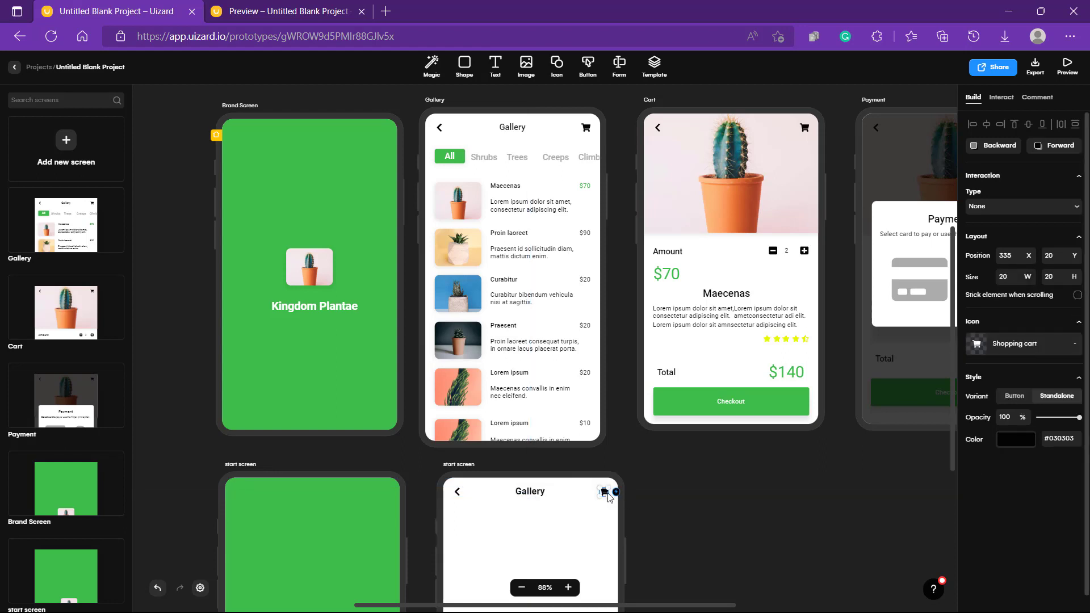
{"action": "left_click", "coordinate": [555, 495], "text": "shift"}
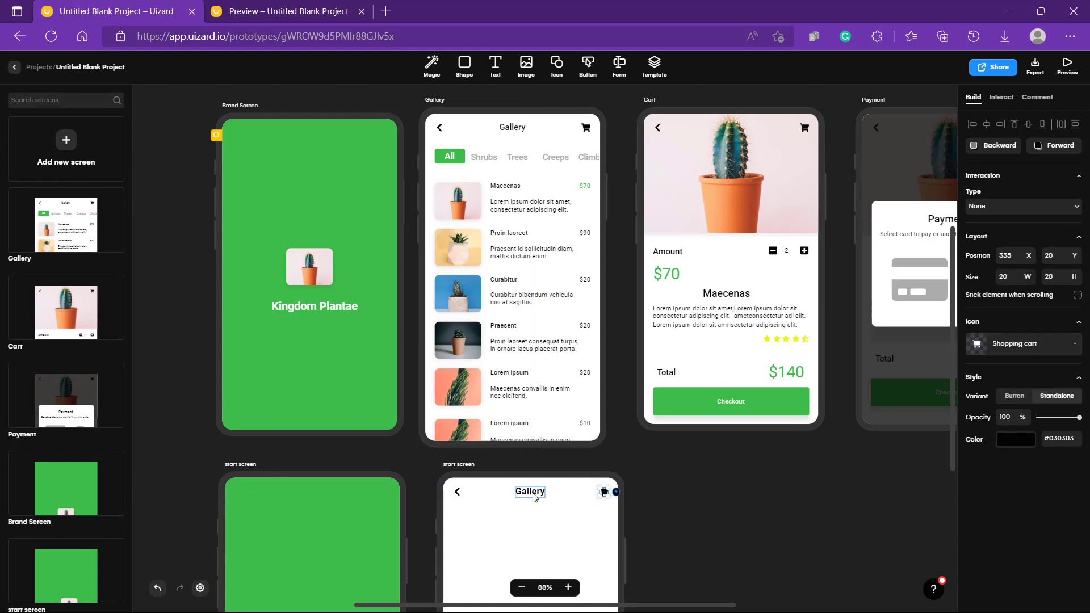
{"action": "left_click", "coordinate": [460, 494], "text": "shift"}
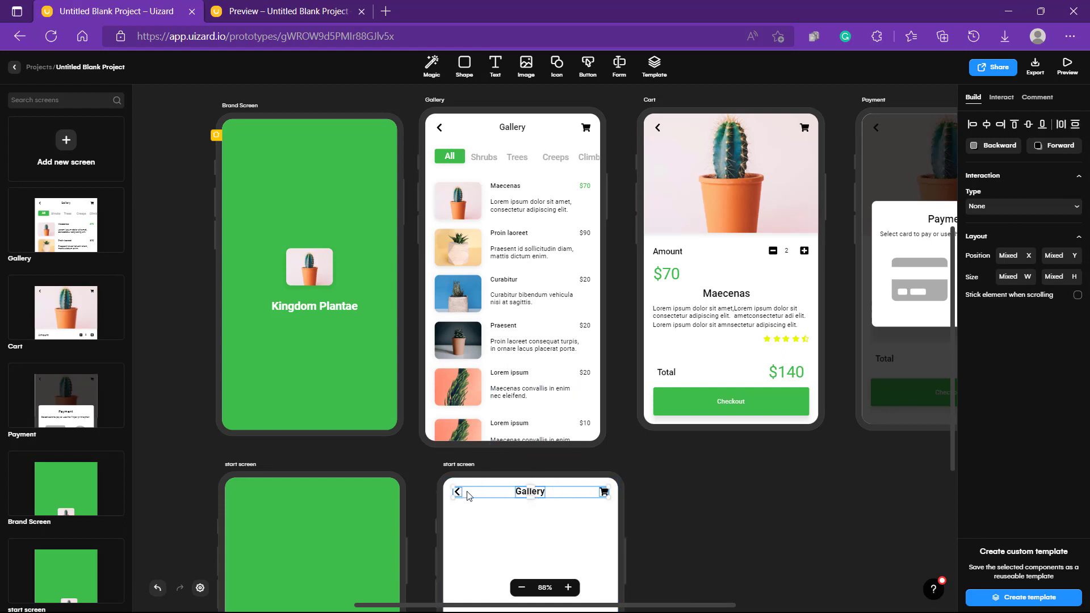
{"action": "left_click", "coordinate": [1061, 124]}
{"action": "left_click", "coordinate": [676, 549]}
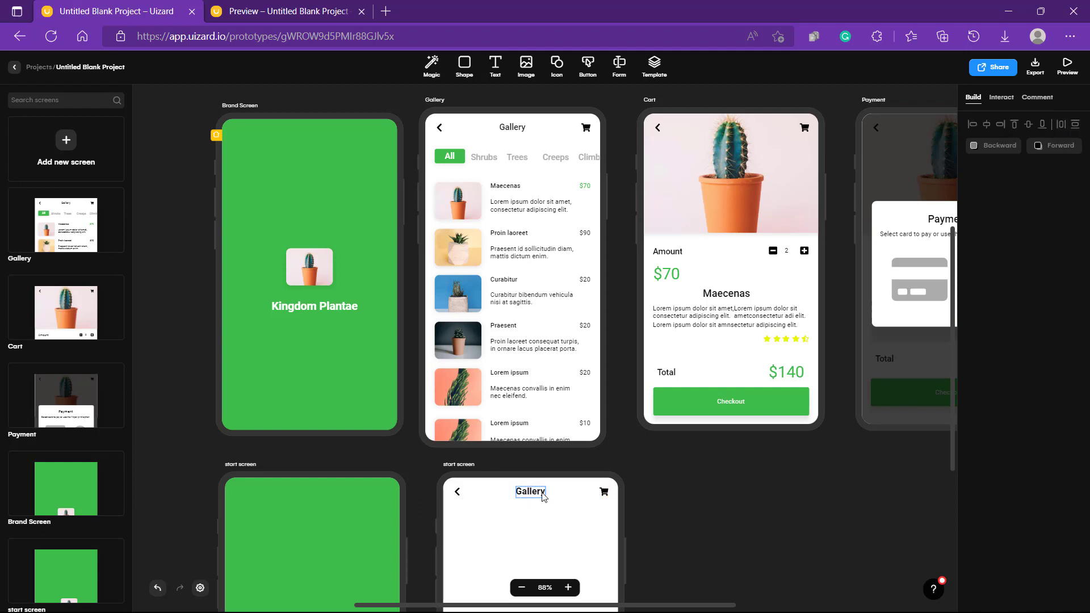
- Inspect the text properties of the Shrubs and Trees category labels on the finished Gallery screen
{"action": "scroll", "coordinate": [708, 507], "scroll_direction": "down", "scroll_amount": 1}
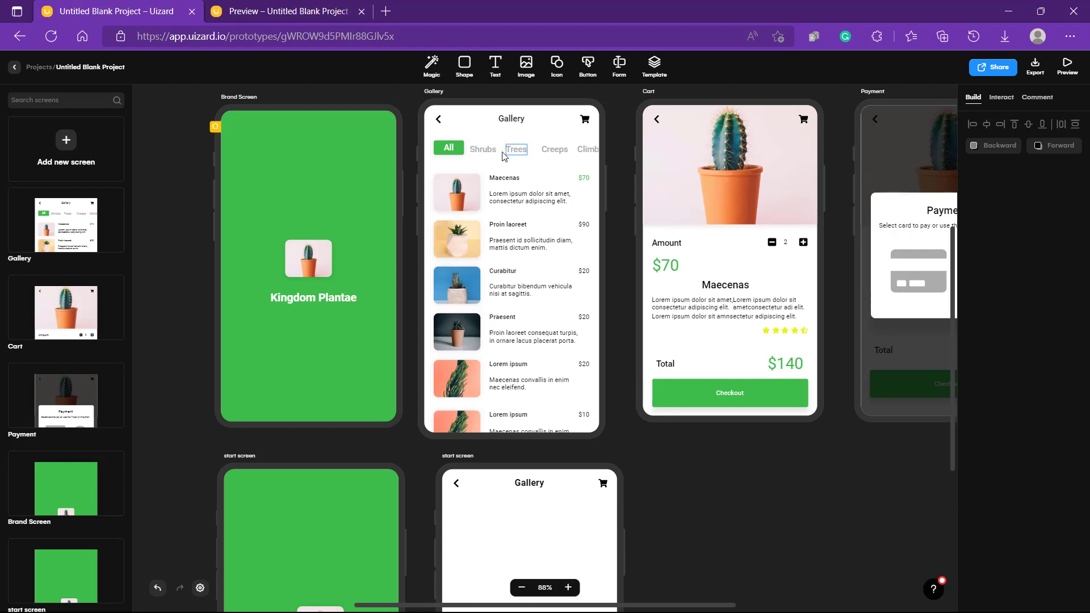
{"action": "left_click", "coordinate": [480, 152]}
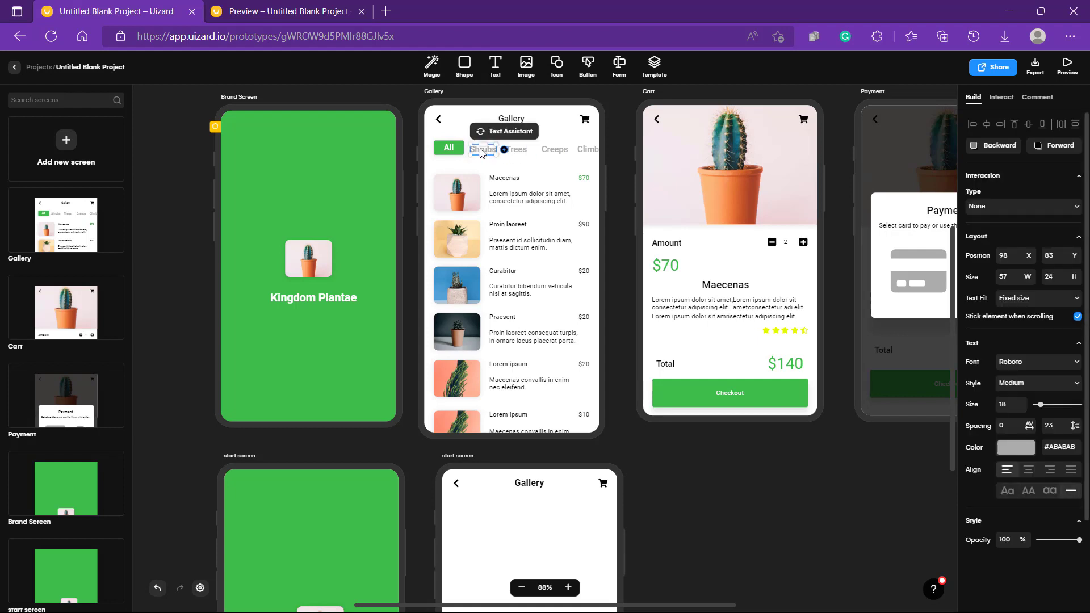
{"action": "left_click", "coordinate": [521, 149]}
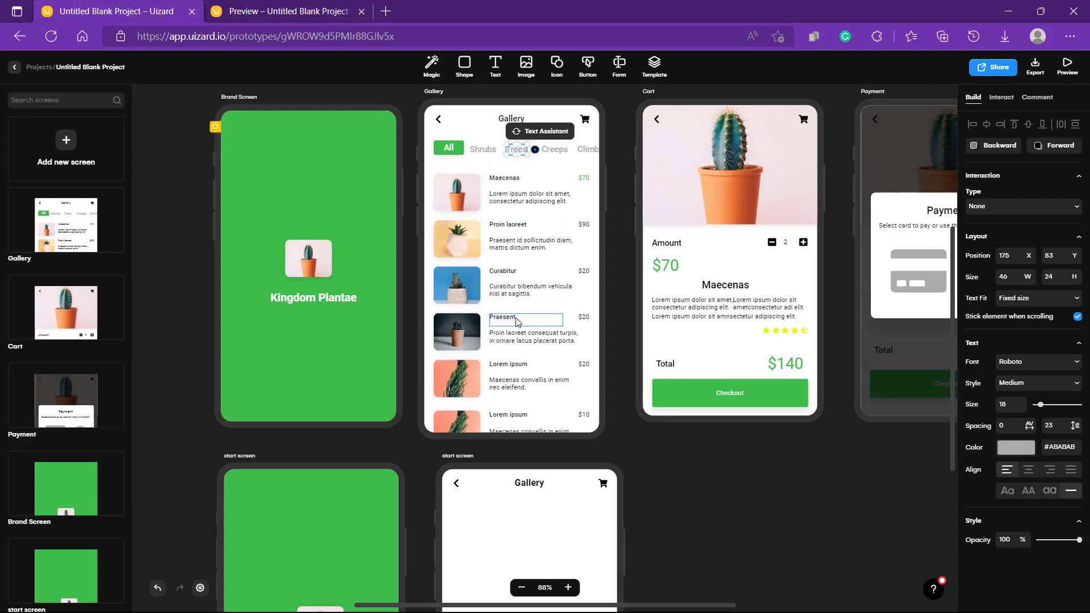
- Inspect the layout and text properties of the Creeps and Shrubs labels and the All button on the finished Gallery screen
{"action": "left_click", "coordinate": [554, 149]}
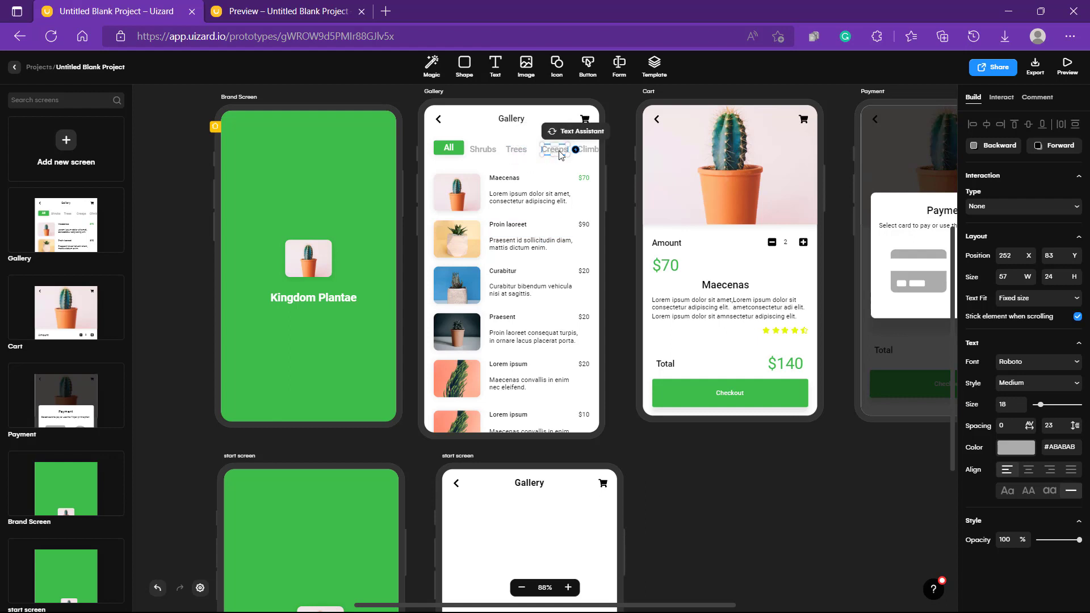
{"action": "left_click", "coordinate": [487, 153]}
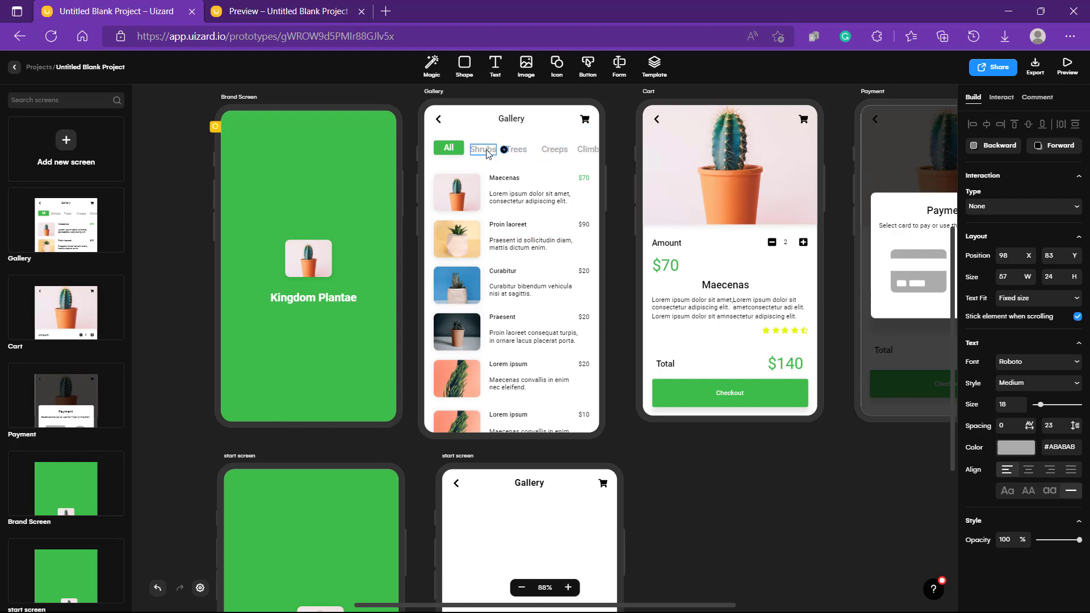
{"action": "left_click", "coordinate": [457, 150], "text": "shift"}
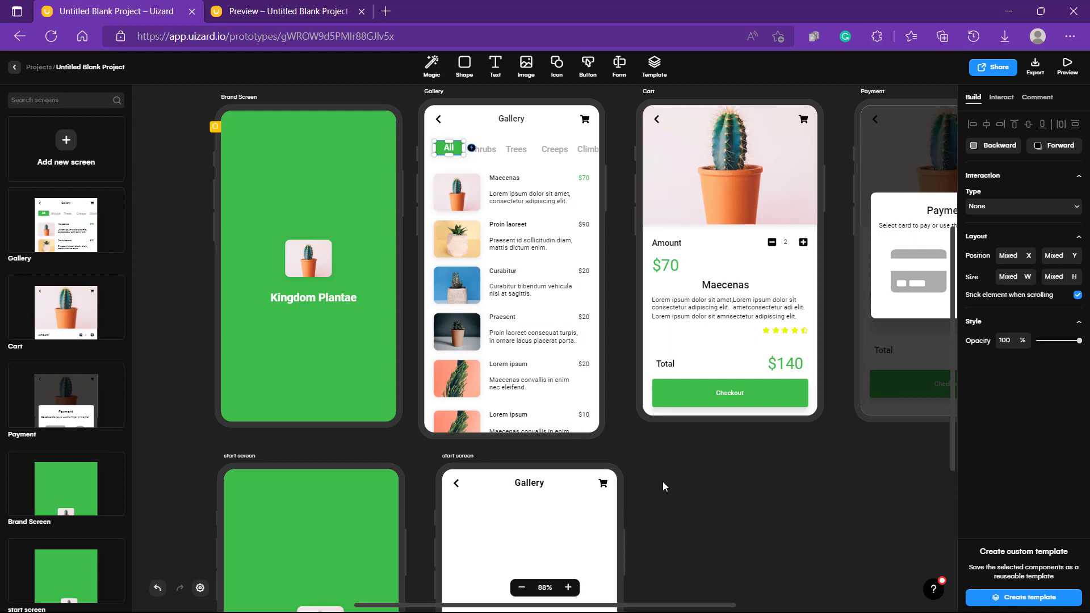
- Add a Card White shape below the new Gallery screen's header and fill it with the saved green #3CBD48
{"action": "scroll", "coordinate": [663, 482], "scroll_direction": "down", "scroll_amount": 1}
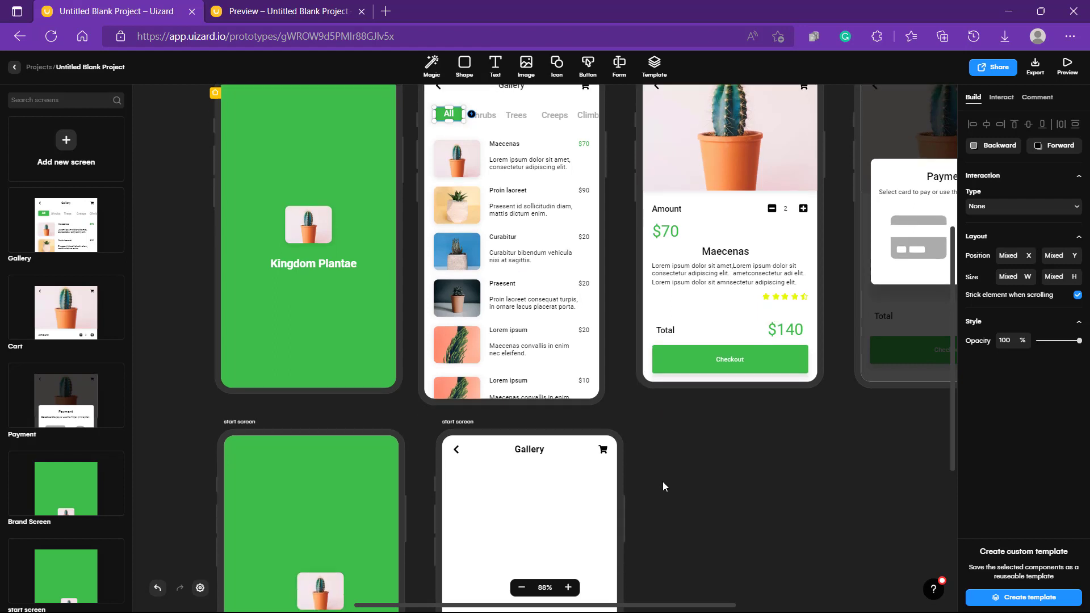
{"action": "left_click", "coordinate": [463, 65]}
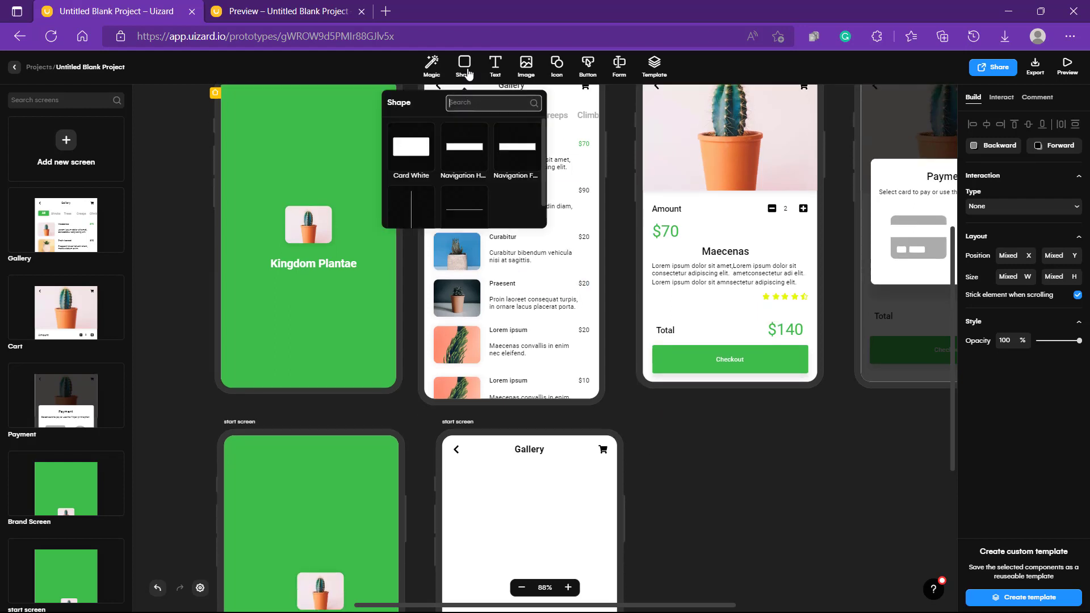
{"action": "left_click_drag", "start_coordinate": [430, 139], "coordinate": [536, 516]}
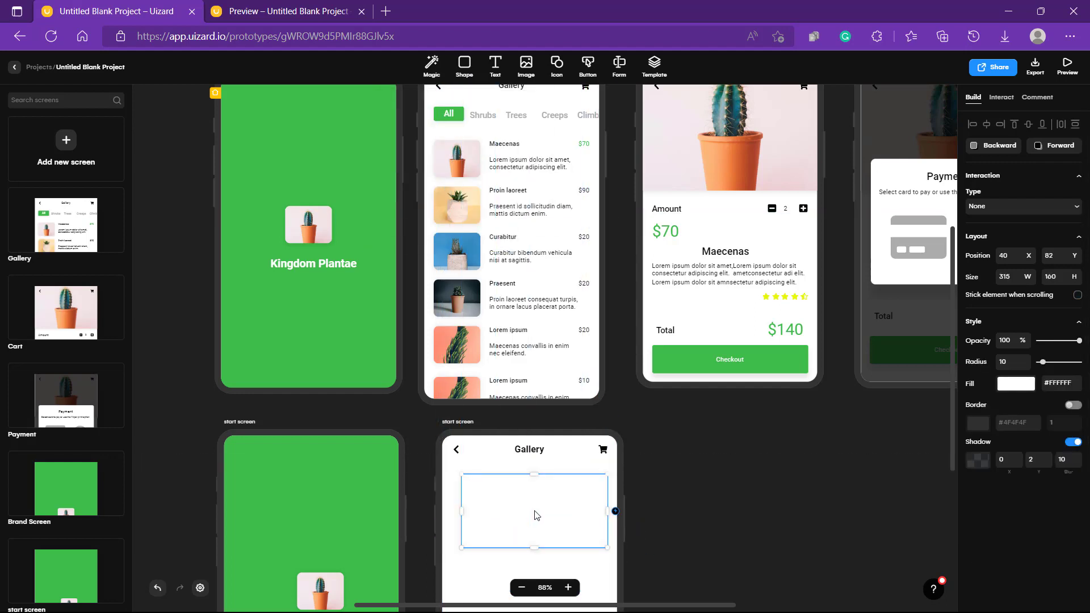
{"action": "left_click", "coordinate": [1011, 387]}
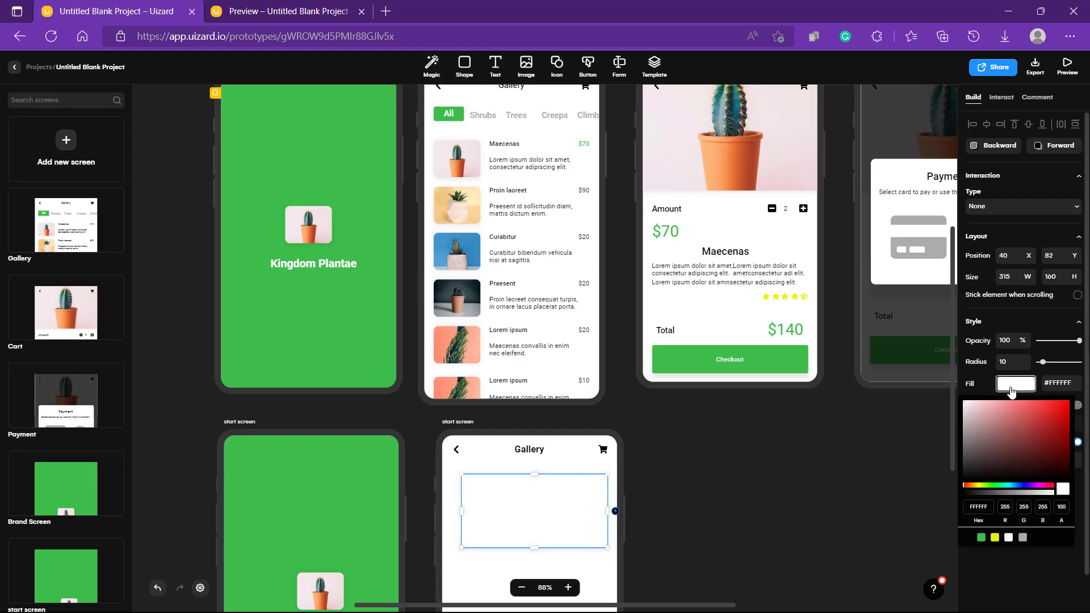
{"action": "left_click", "coordinate": [980, 538]}
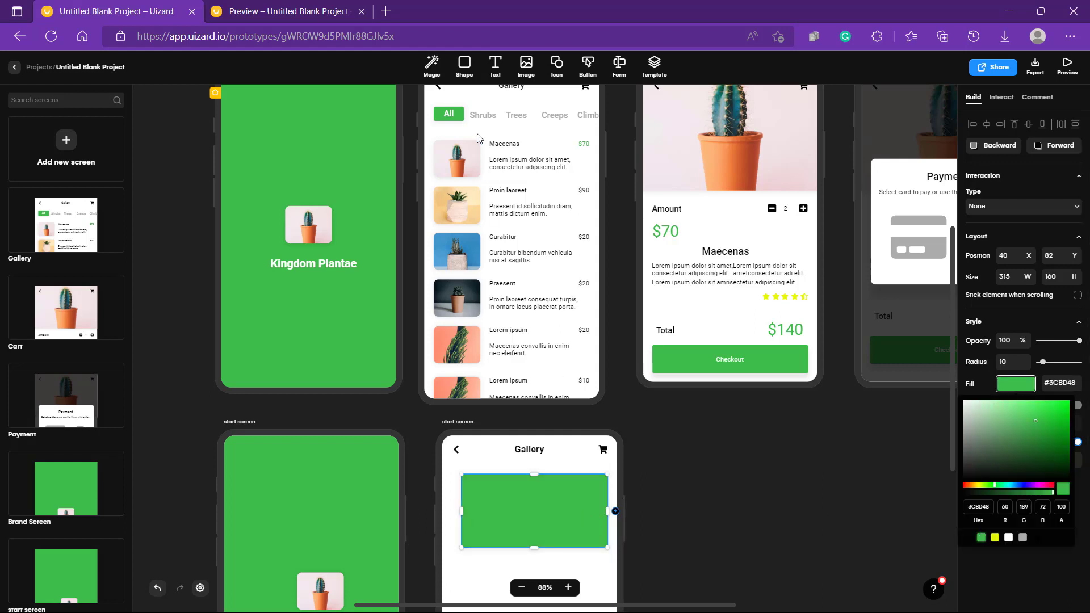
- Check the size of the finished All button's background and resize the new green card to 65 wide by 31 high
{"action": "left_click", "coordinate": [463, 118]}
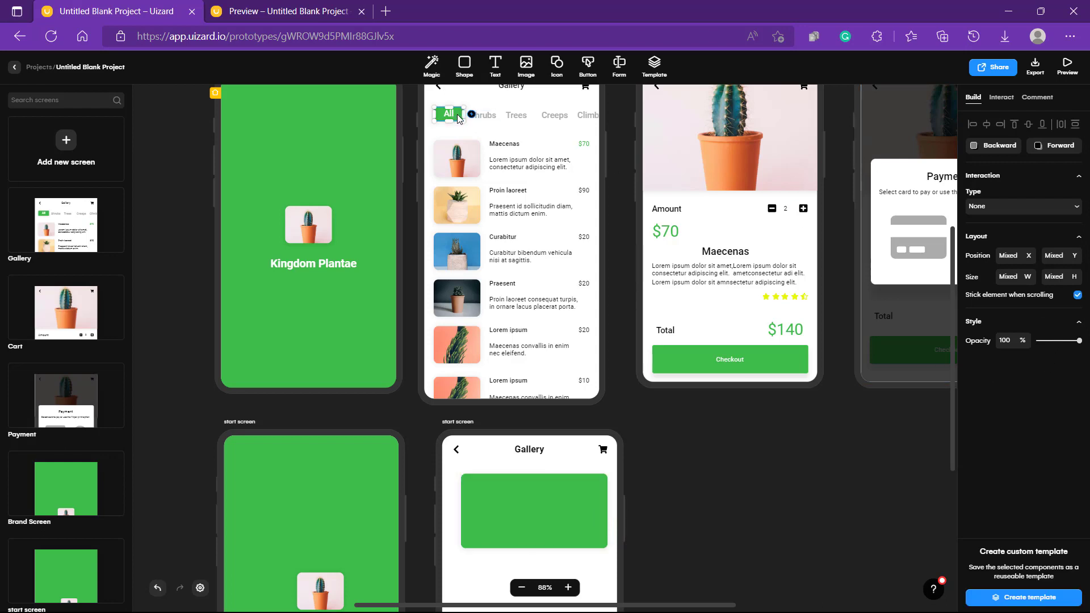
{"action": "left_click", "coordinate": [459, 118]}
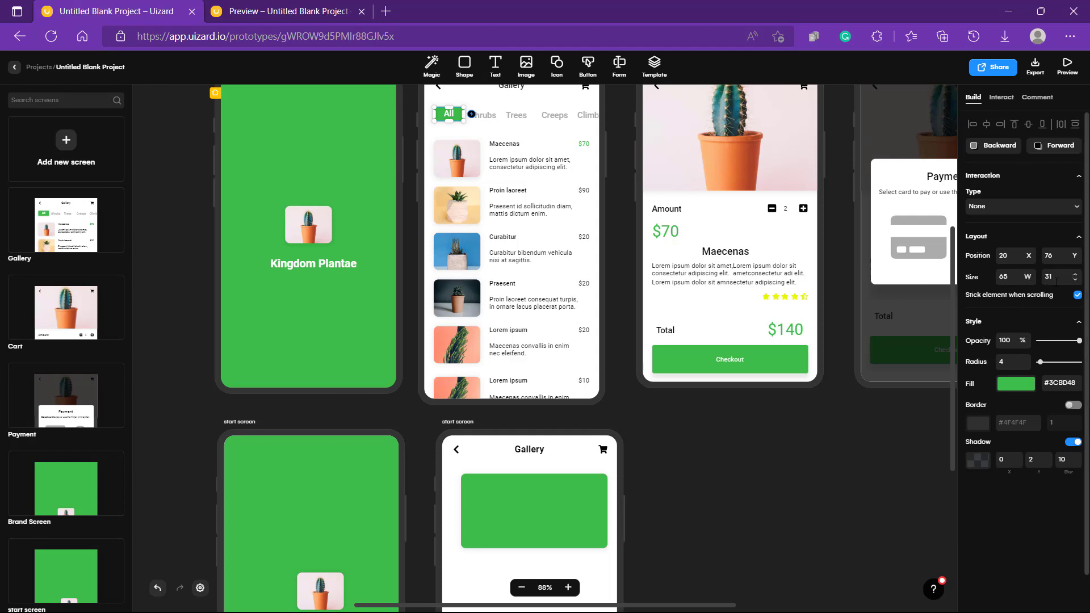
{"action": "scroll", "coordinate": [710, 443], "scroll_direction": "down", "scroll_amount": 1}
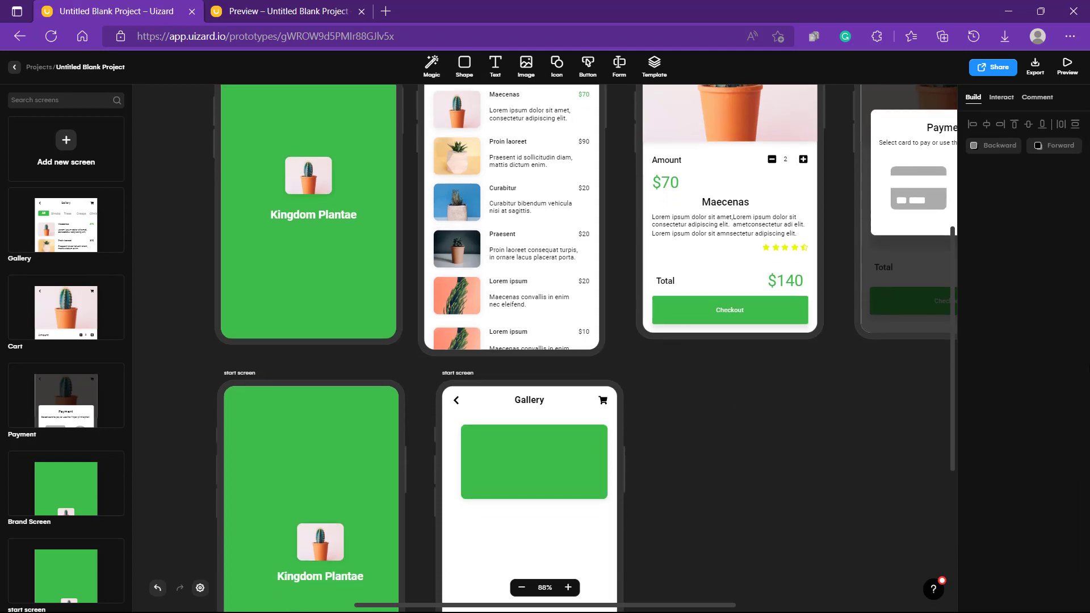
{"action": "left_click", "coordinate": [535, 466]}
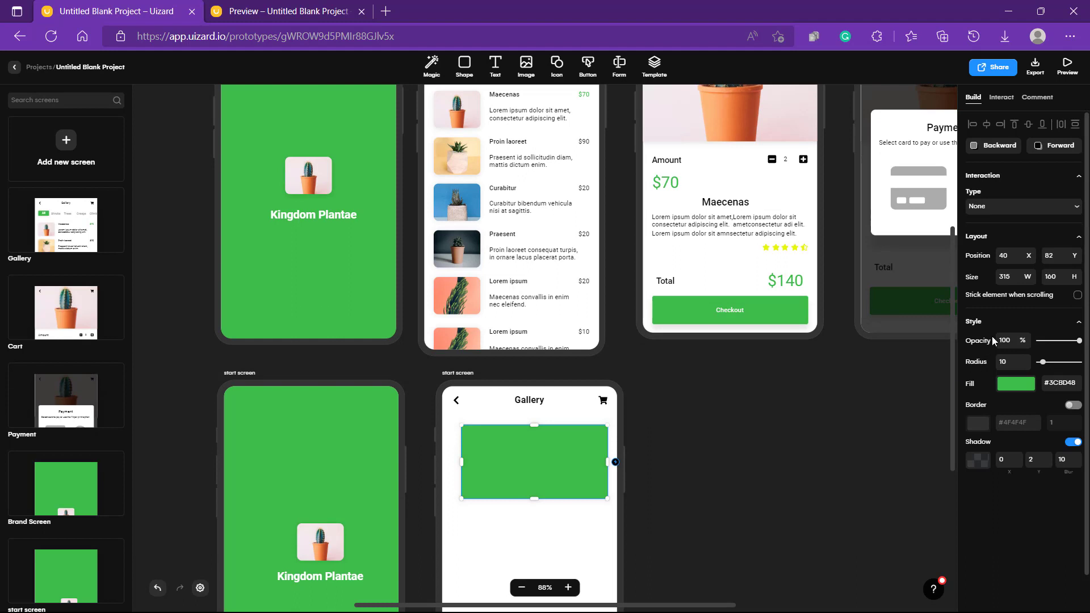
{"action": "left_click", "coordinate": [1019, 279]}
{"action": "type", "text": "65"}
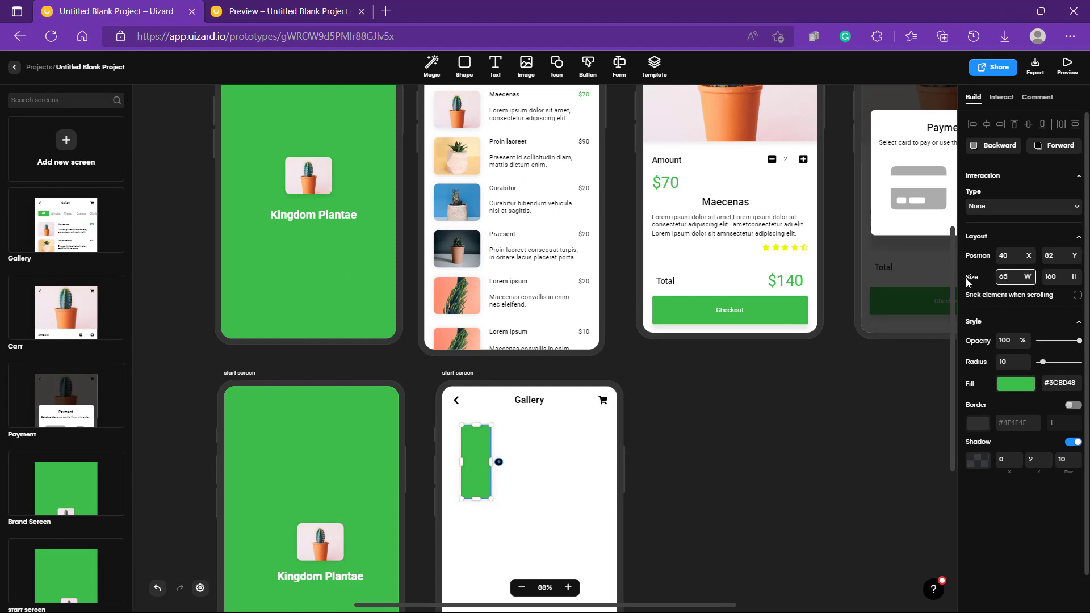
{"action": "key", "text": "Tab"}
{"action": "type", "text": "31"}
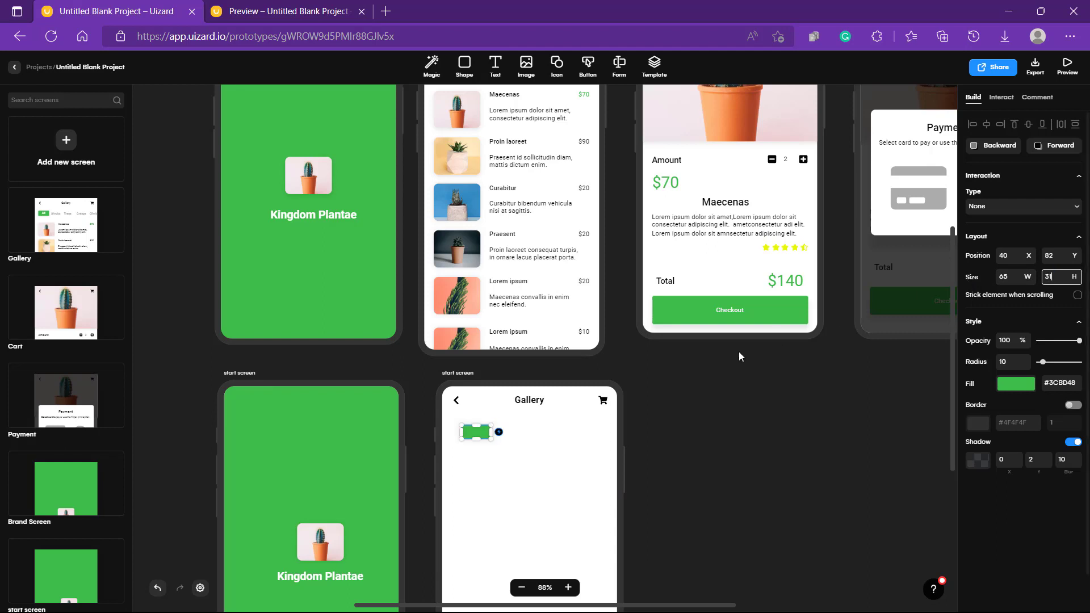
{"action": "left_click", "coordinate": [710, 421]}
- Set the small green card's corner radius to 4
{"action": "scroll", "coordinate": [481, 436], "scroll_direction": "up", "scroll_amount": 3}
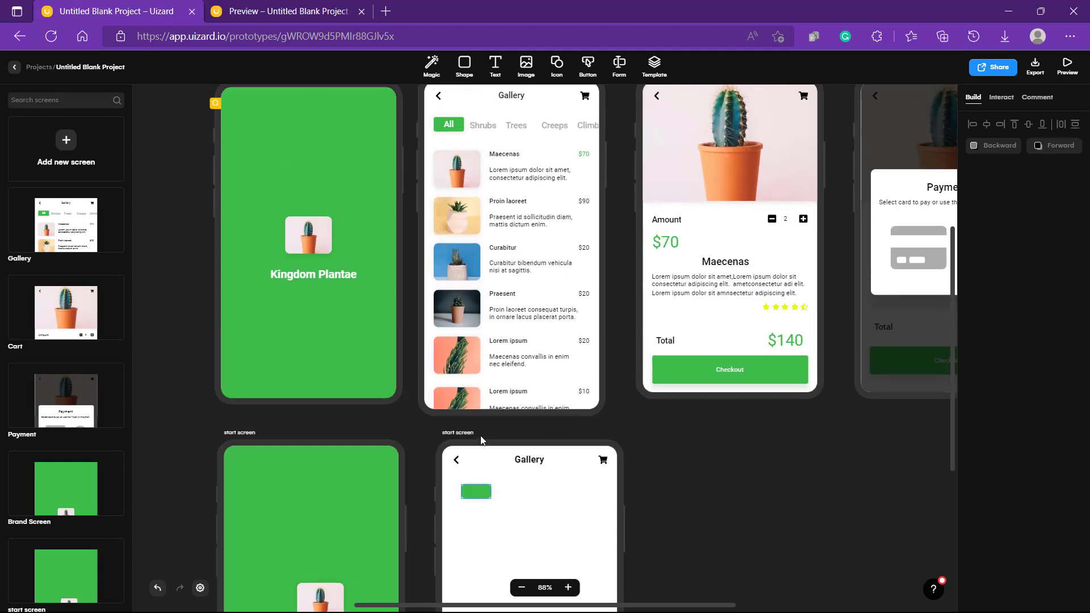
{"action": "scroll", "coordinate": [481, 435], "scroll_direction": "down", "scroll_amount": 2}
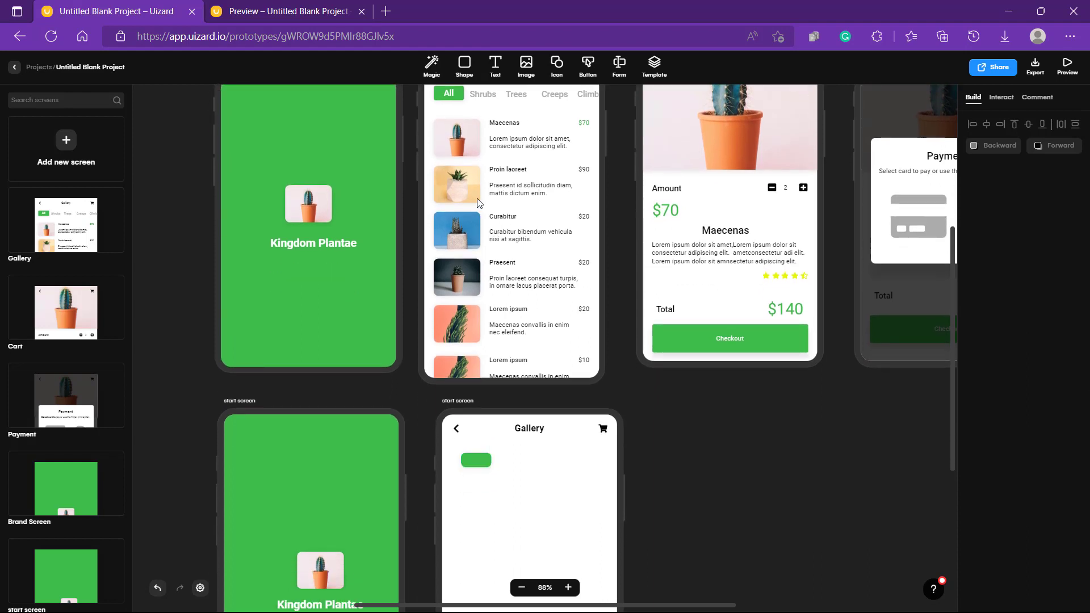
{"action": "left_click", "coordinate": [477, 459]}
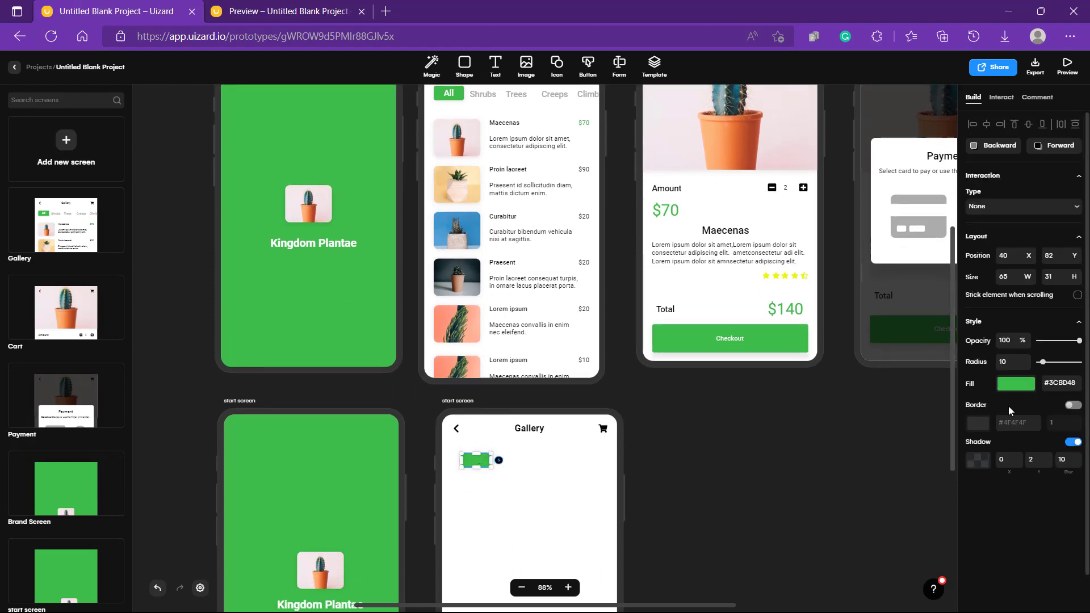
{"action": "mouse_move", "coordinate": [1042, 361]}
{"action": "left_mouse_down"}
{"action": "mouse_move", "coordinate": [1067, 362]}
{"action": "mouse_move", "coordinate": [1029, 366]}
{"action": "left_mouse_up"}
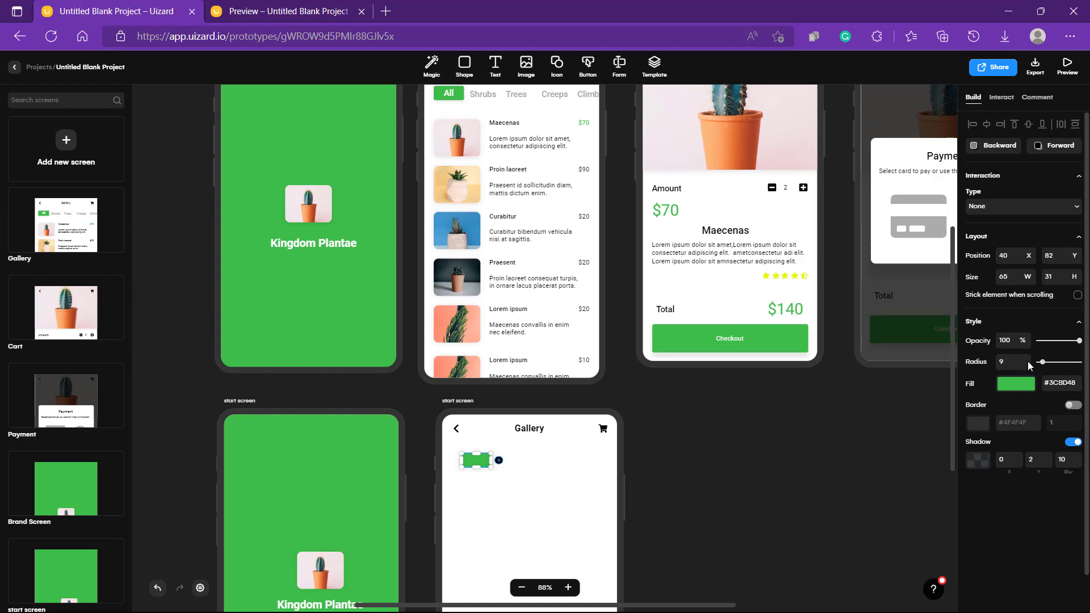
{"action": "left_click", "coordinate": [1014, 361]}
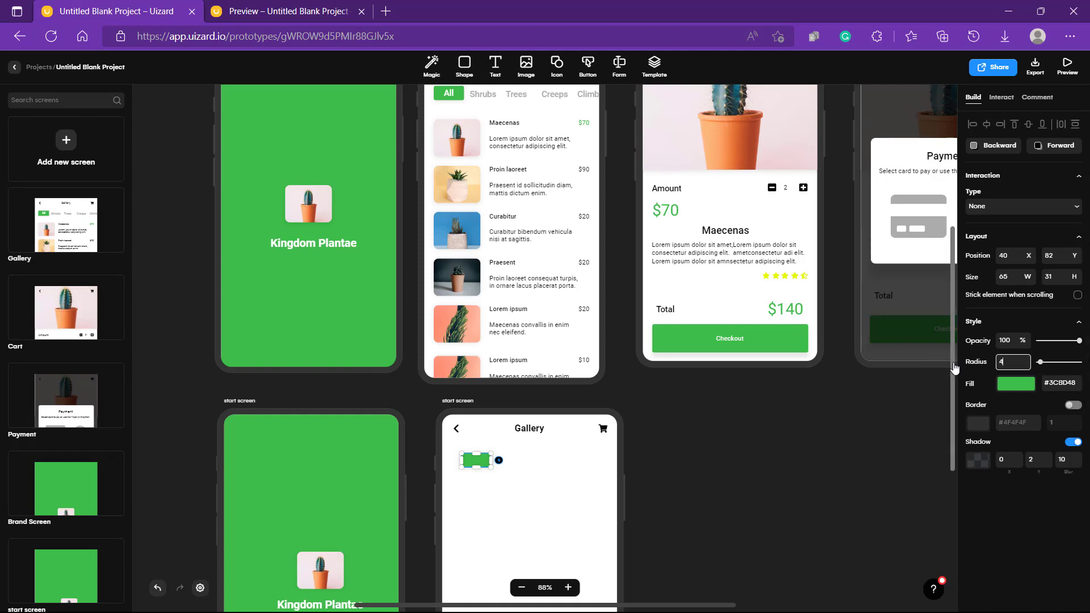
{"action": "type", "text": "4"}
{"action": "left_click", "coordinate": [745, 442]}
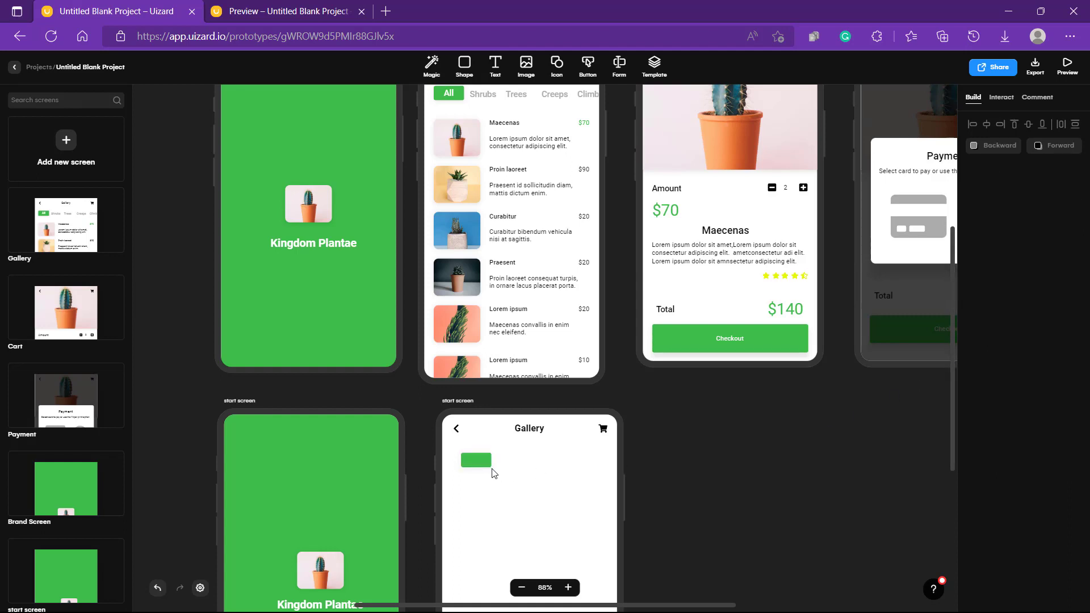
- Move the small green card up under the back chevron to X 20, Y 60
{"action": "left_click", "coordinate": [475, 461]}
{"action": "left_click_drag", "start_coordinate": [474, 461], "coordinate": [465, 448]}
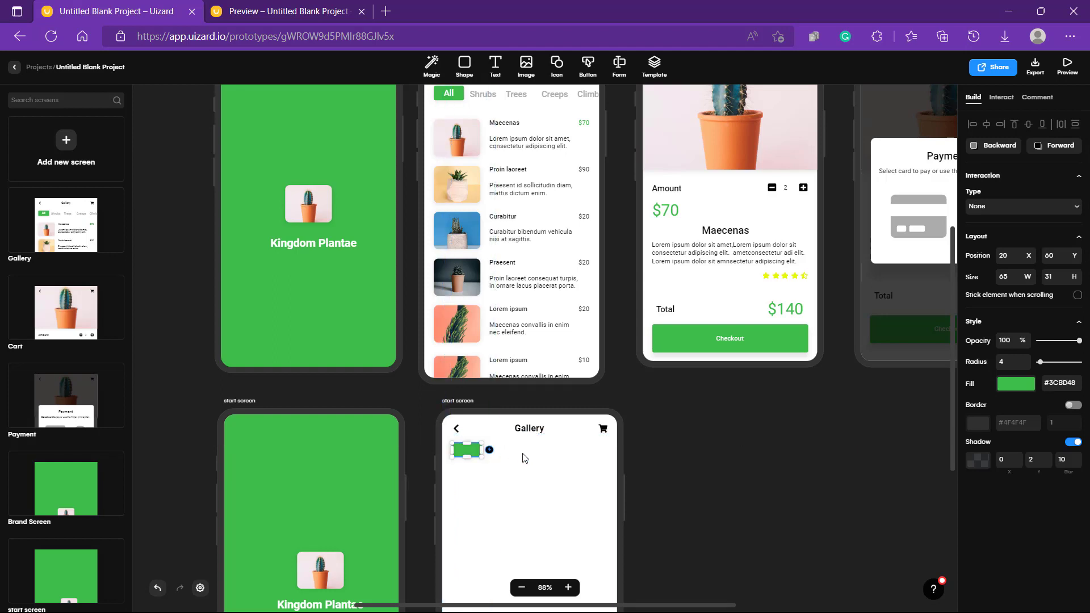
{"action": "left_click", "coordinate": [523, 458]}
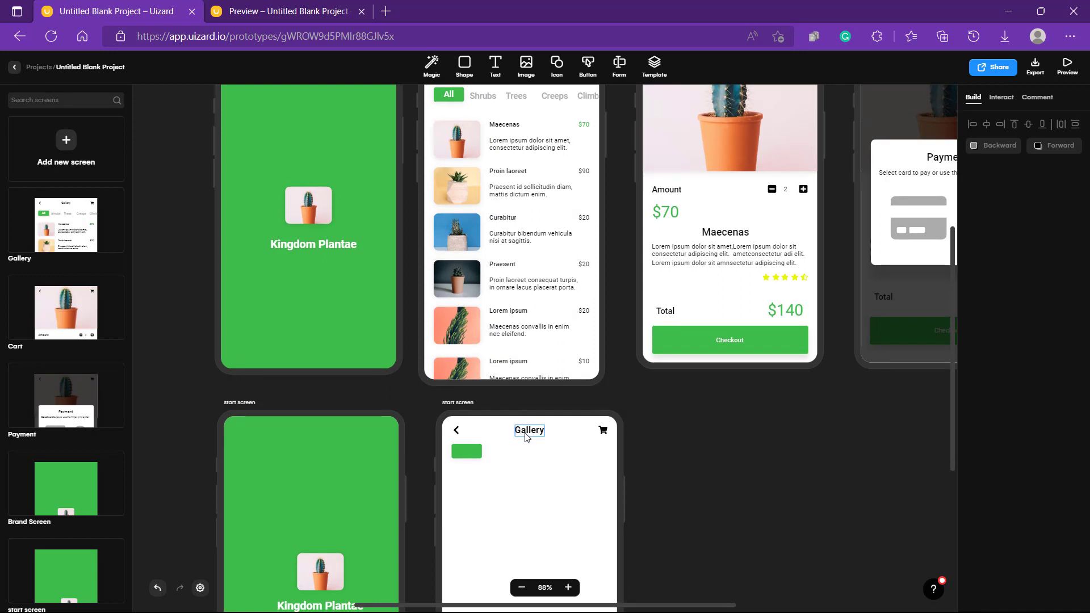
- Duplicate the Gallery title onto the small green card and change the copy's wording to "All"
{"action": "left_click", "coordinate": [525, 435]}
{"action": "left_click_drag", "start_coordinate": [525, 435], "coordinate": [461, 456]}
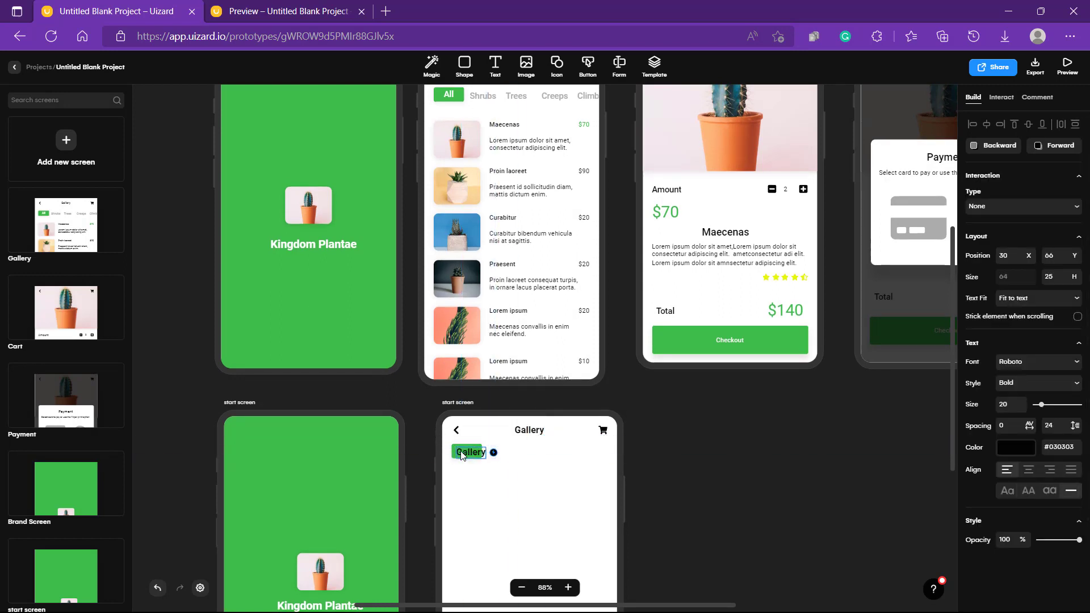
{"action": "double_click", "coordinate": [461, 454]}
{"action": "key", "text": "BackSpace"}
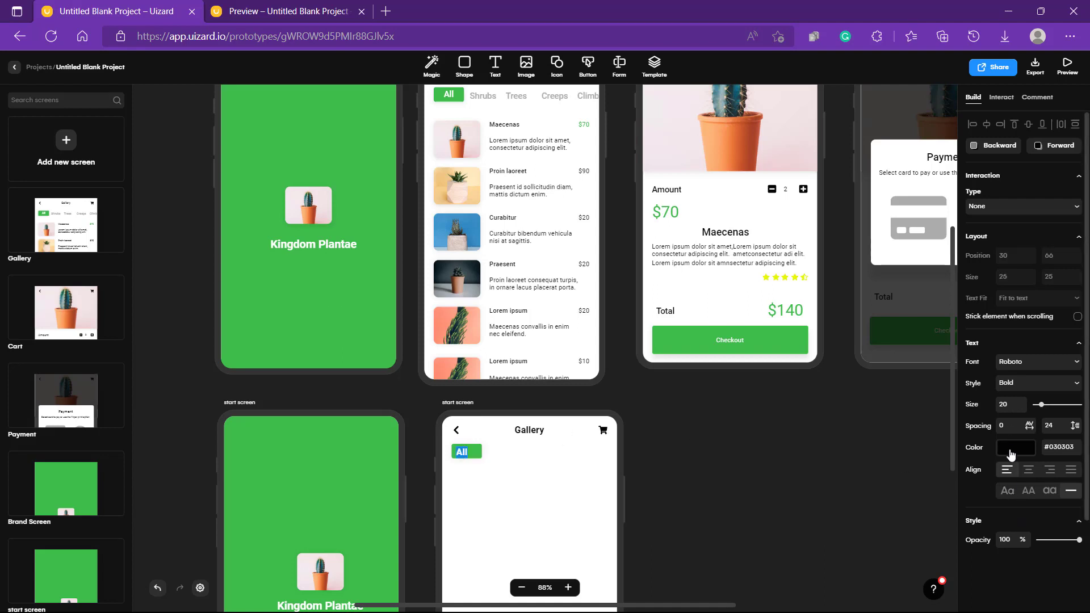
- Change the All label's text color to white #FFFFFF
{"action": "left_click", "coordinate": [1014, 449]}
{"action": "left_click", "coordinate": [1009, 601]}
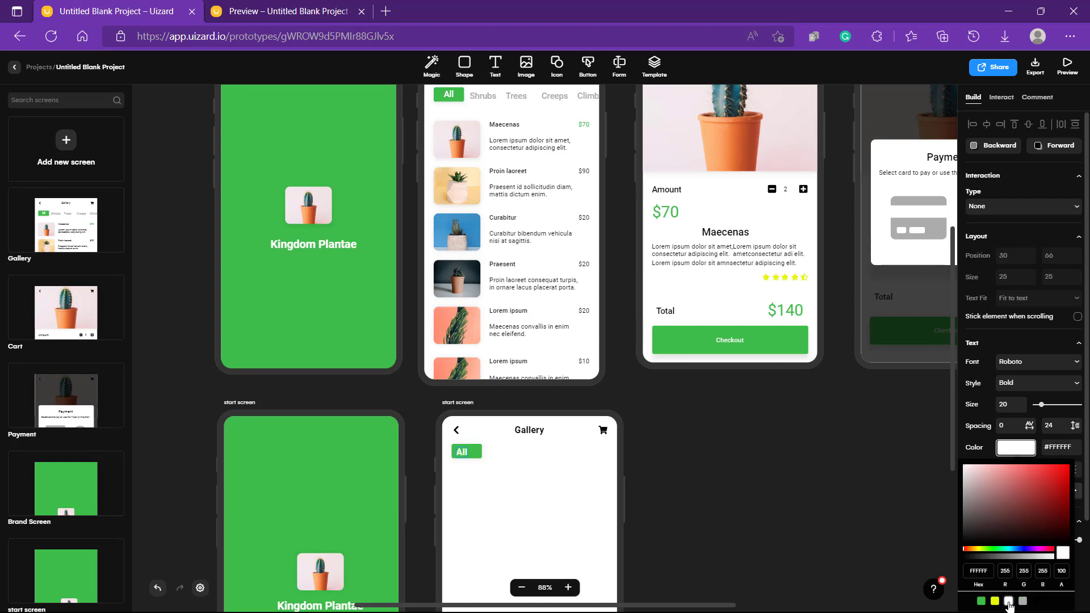
{"action": "left_click", "coordinate": [969, 472]}
{"action": "left_click_drag", "start_coordinate": [957, 454], "coordinate": [959, 456]}
{"action": "left_click", "coordinate": [812, 486]}
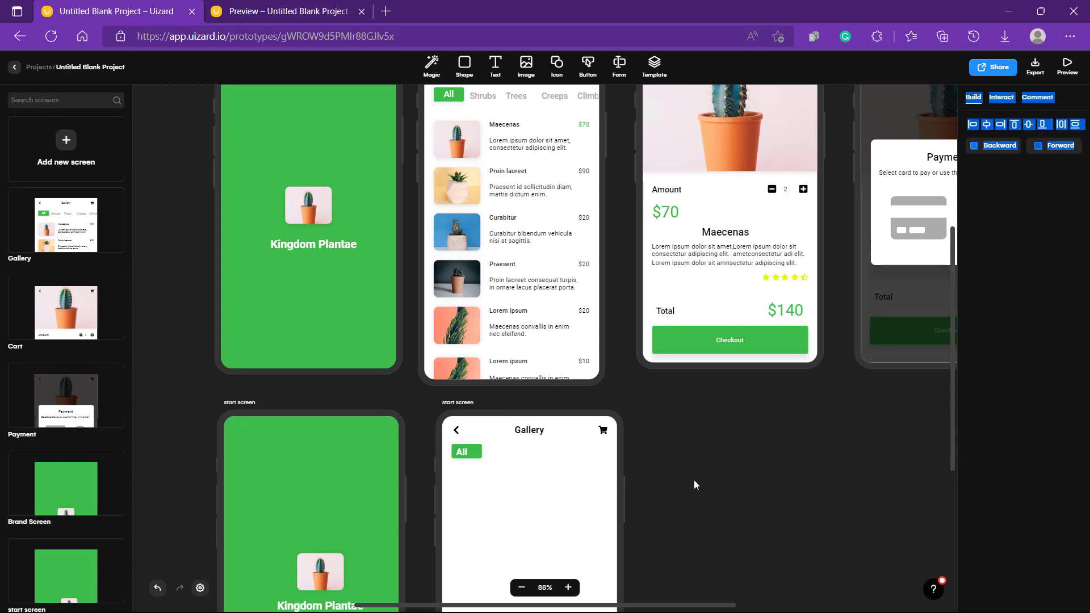
- Align the All label and the small green card to each other's horizontal and vertical centers
{"action": "scroll", "coordinate": [694, 482], "scroll_direction": "down", "scroll_amount": 2}
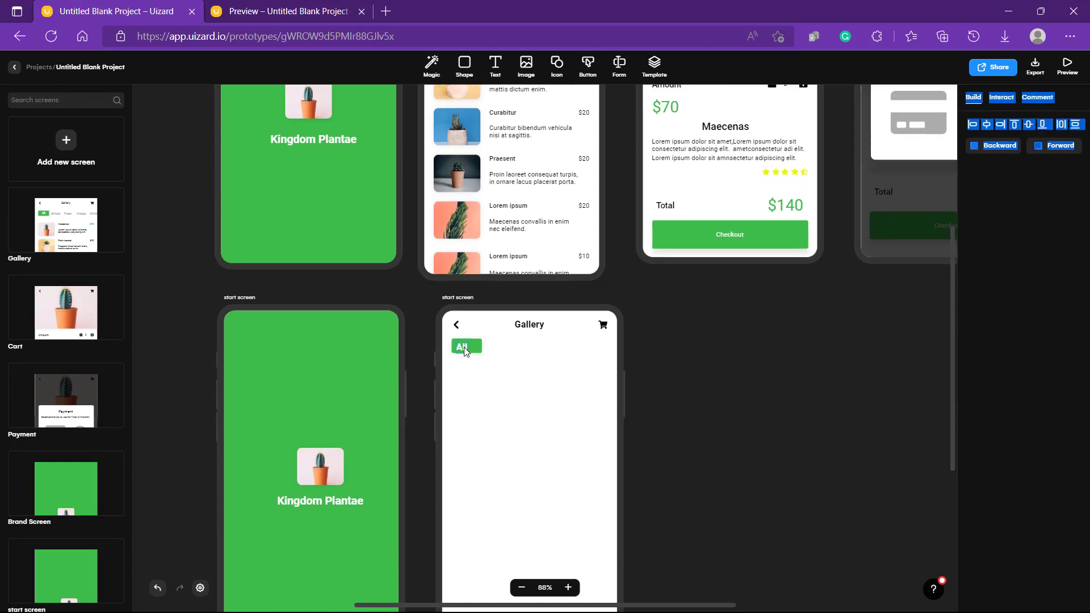
{"action": "left_click", "coordinate": [465, 347]}
{"action": "left_click", "coordinate": [478, 346]}
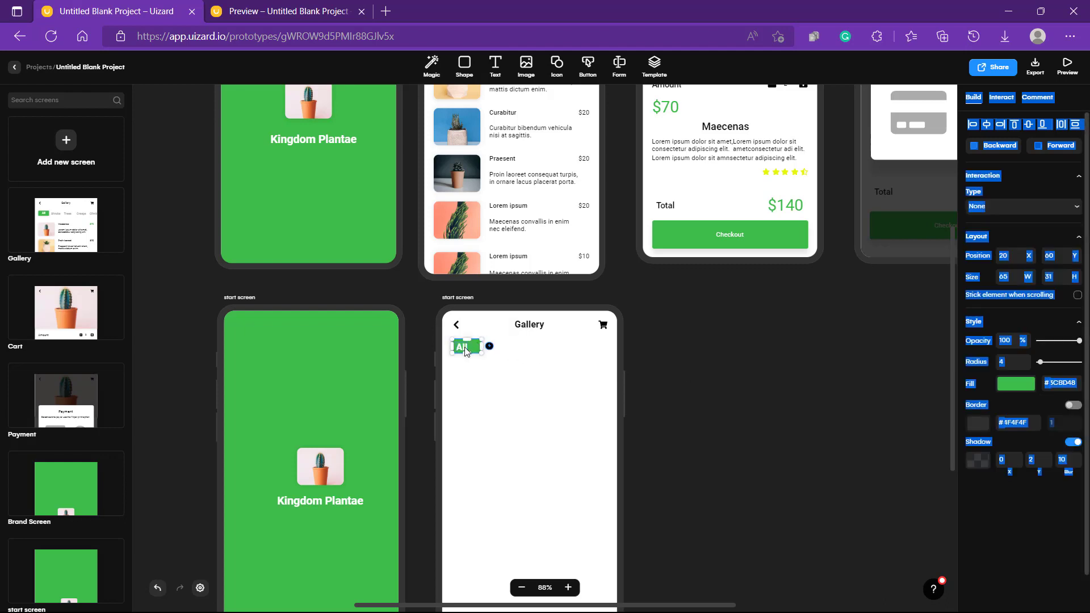
{"action": "left_click", "coordinate": [465, 351]}
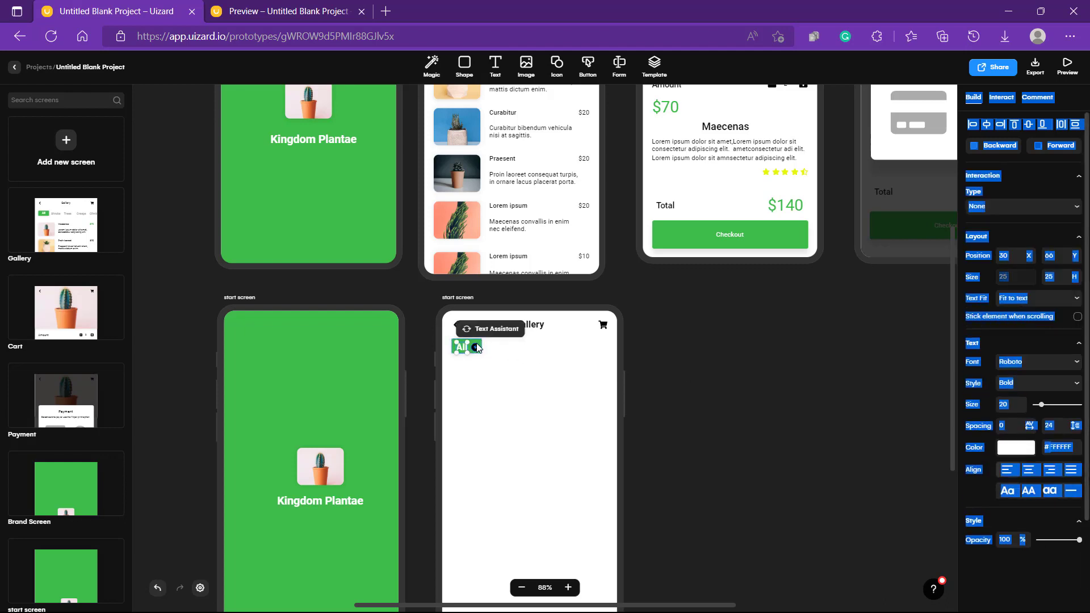
{"action": "left_click", "coordinate": [480, 344], "text": "shift"}
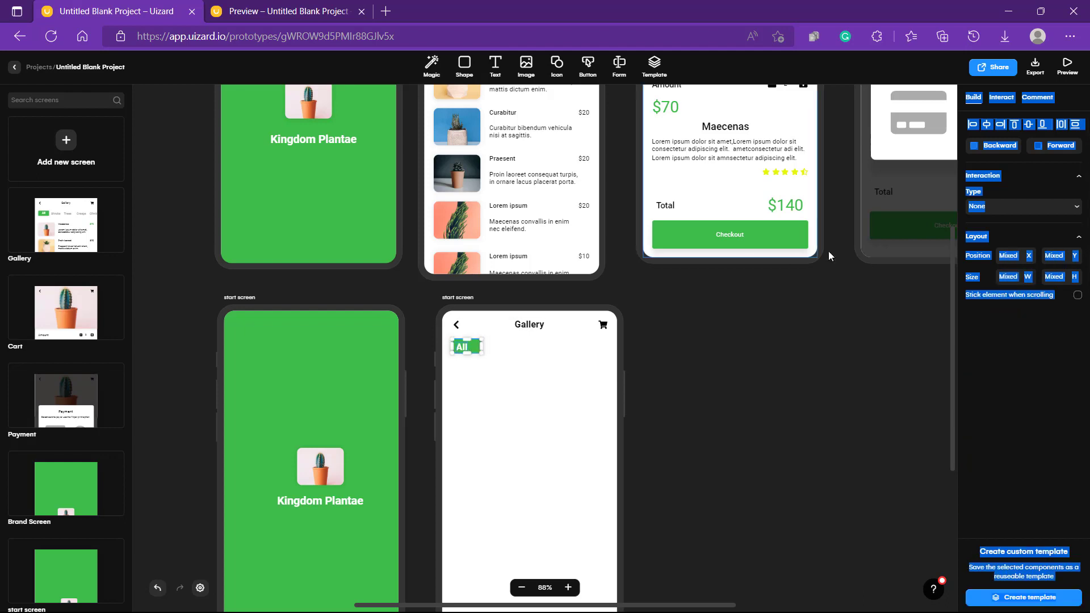
{"action": "left_click", "coordinate": [987, 124]}
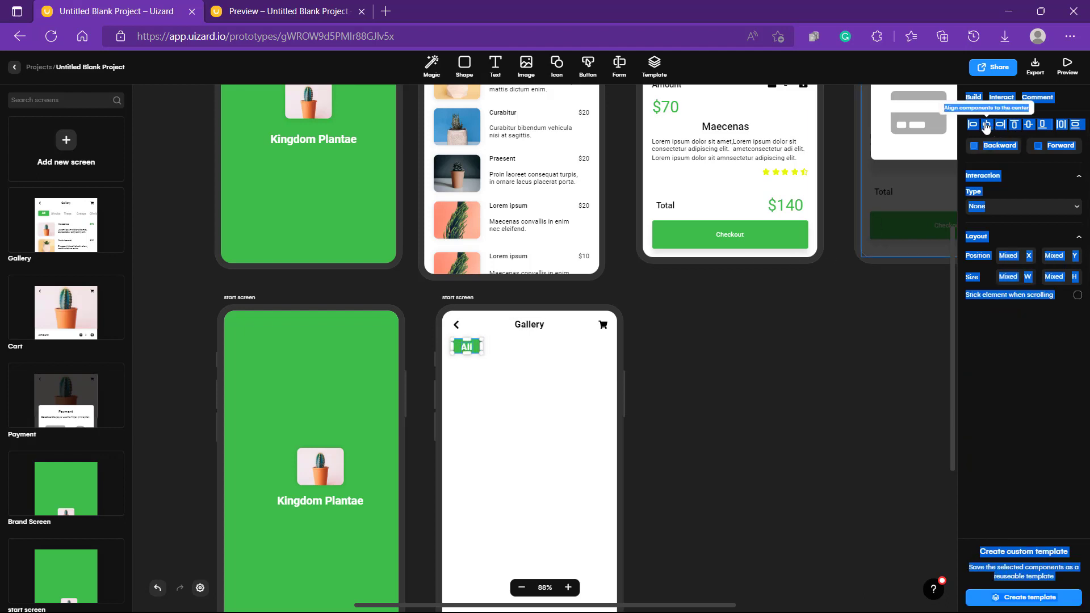
{"action": "left_click", "coordinate": [1029, 127]}
{"action": "left_click", "coordinate": [812, 417]}
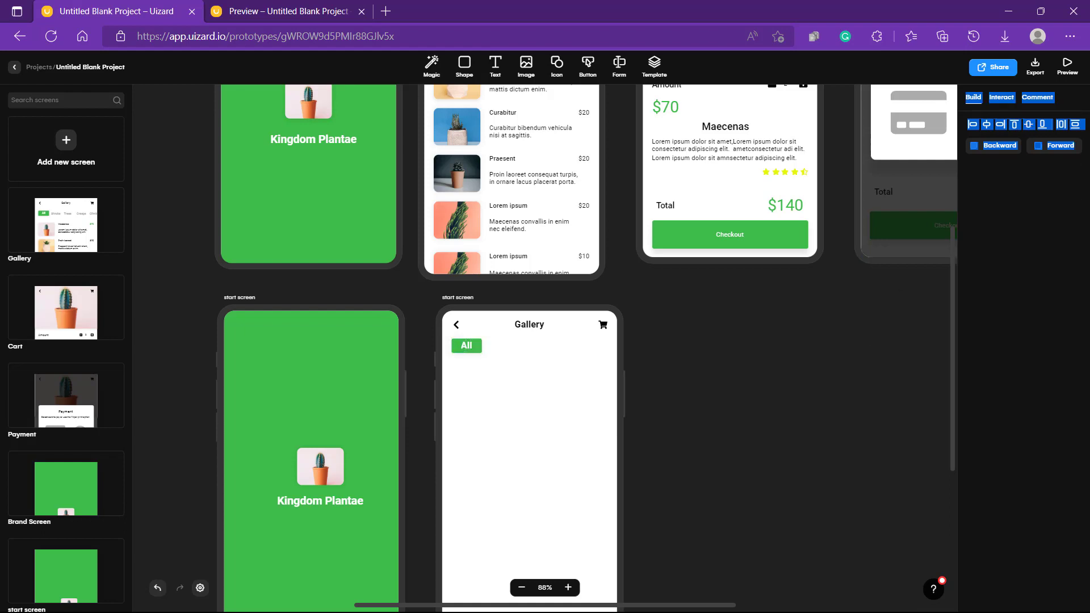
{"action": "left_click", "coordinate": [1031, 179]}
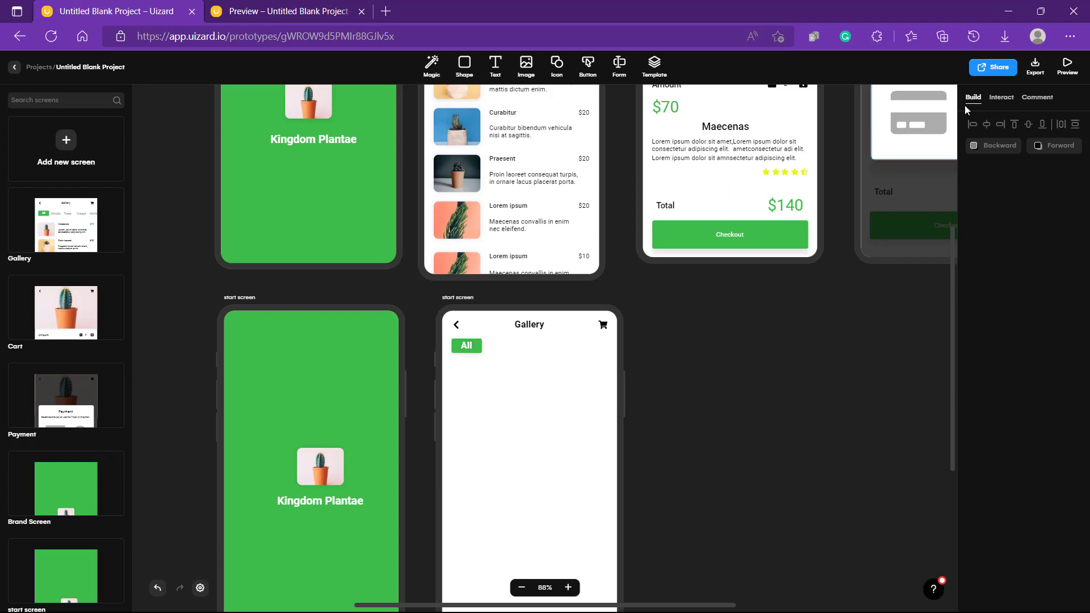
{"action": "left_click", "coordinate": [466, 349]}
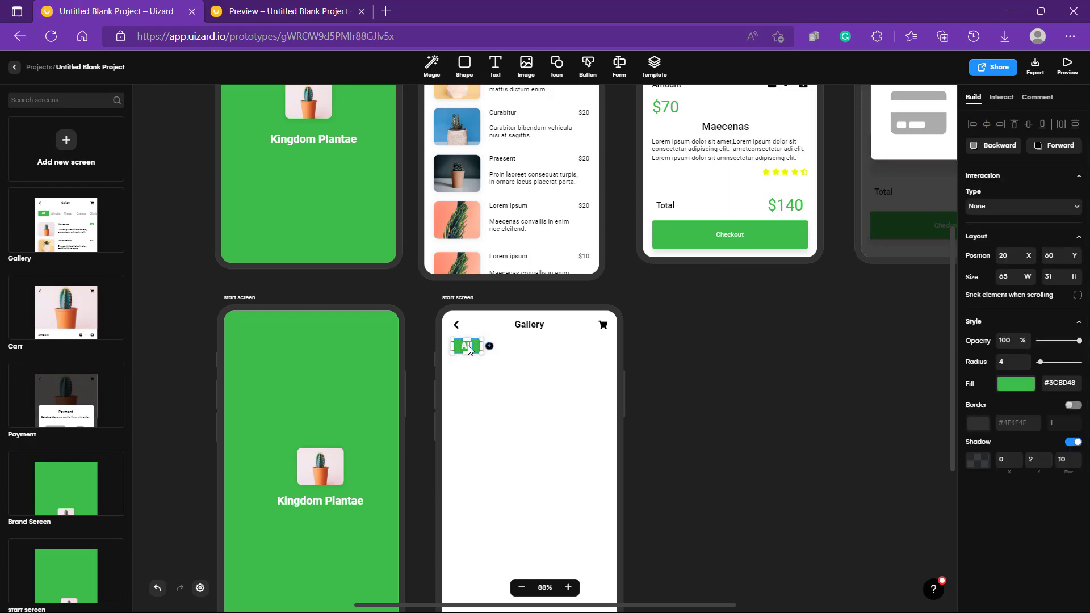
{"action": "left_click", "coordinate": [469, 347], "text": "shift"}
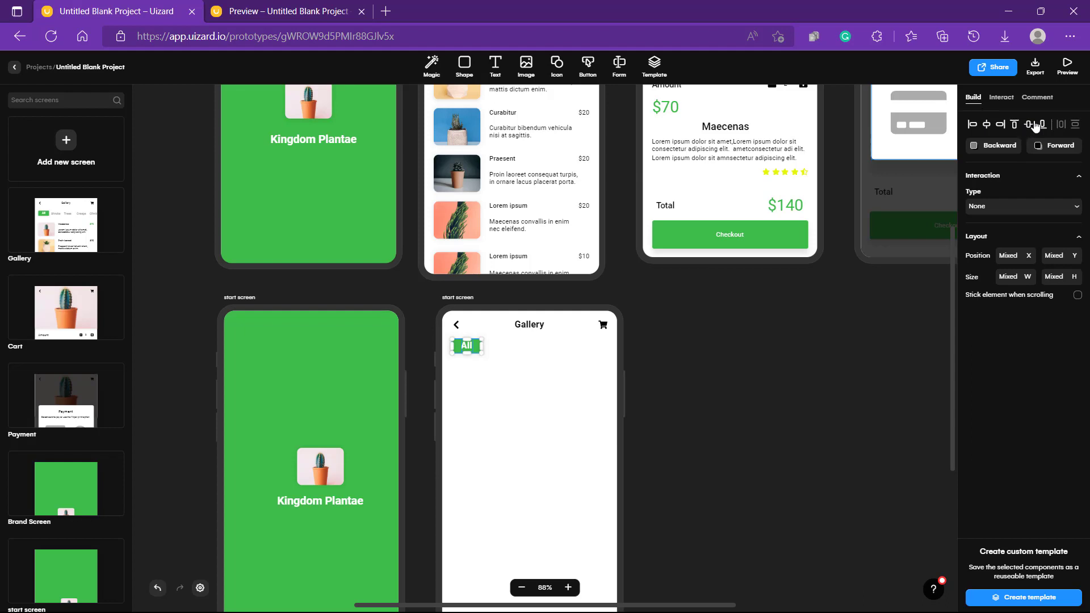
{"action": "left_click", "coordinate": [809, 341]}
- Duplicate the Gallery title beside the green All card at X 105, Y 66 and change the copy's wording to "Shrubs"
{"action": "scroll", "coordinate": [808, 342], "scroll_direction": "up", "scroll_amount": 2}
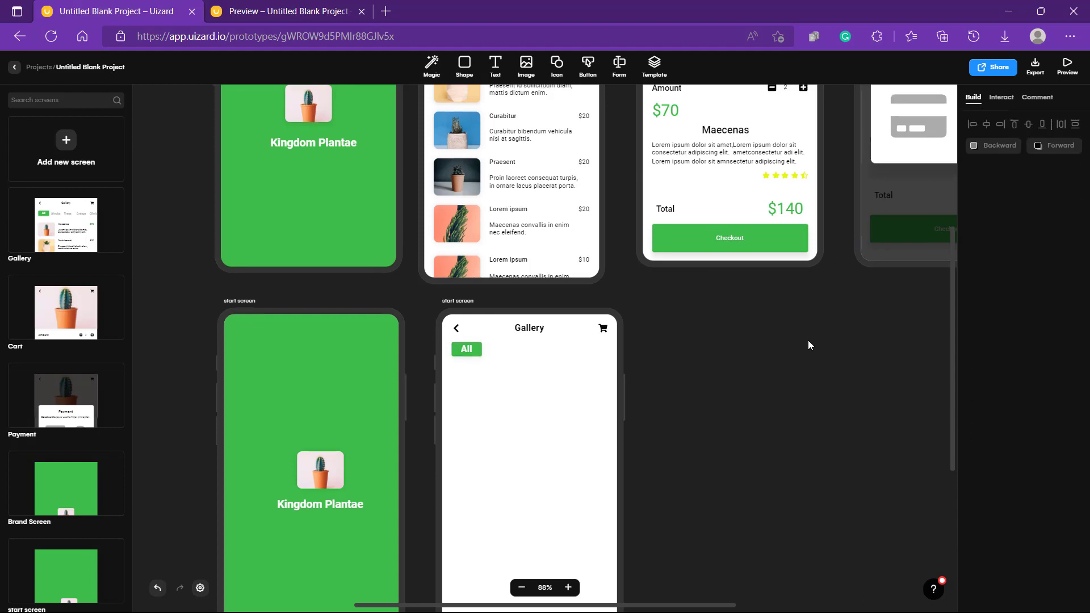
{"action": "scroll", "coordinate": [808, 343], "scroll_direction": "up", "scroll_amount": 2}
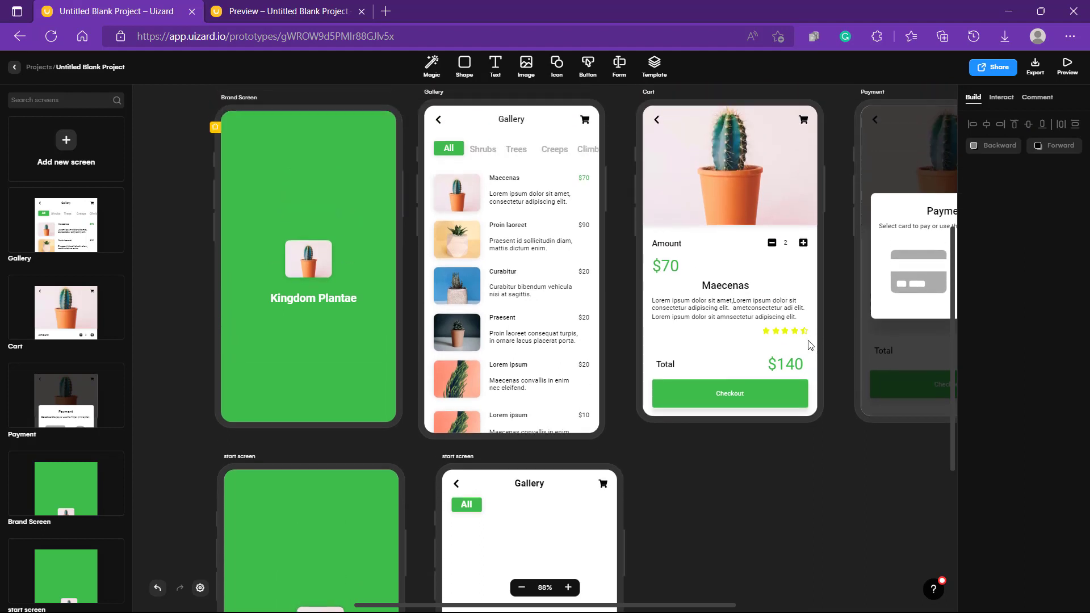
{"action": "scroll", "coordinate": [809, 340], "scroll_direction": "down", "scroll_amount": 1}
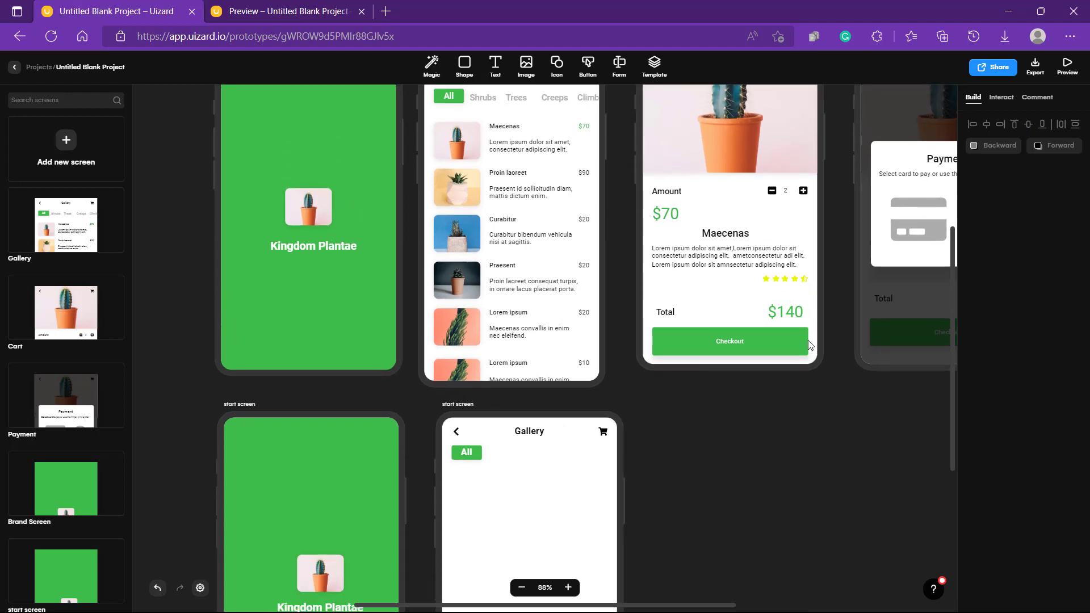
{"action": "left_click", "coordinate": [532, 438]}
{"action": "left_click_drag", "start_coordinate": [532, 437], "coordinate": [507, 457]}
{"action": "double_click", "coordinate": [505, 455]}
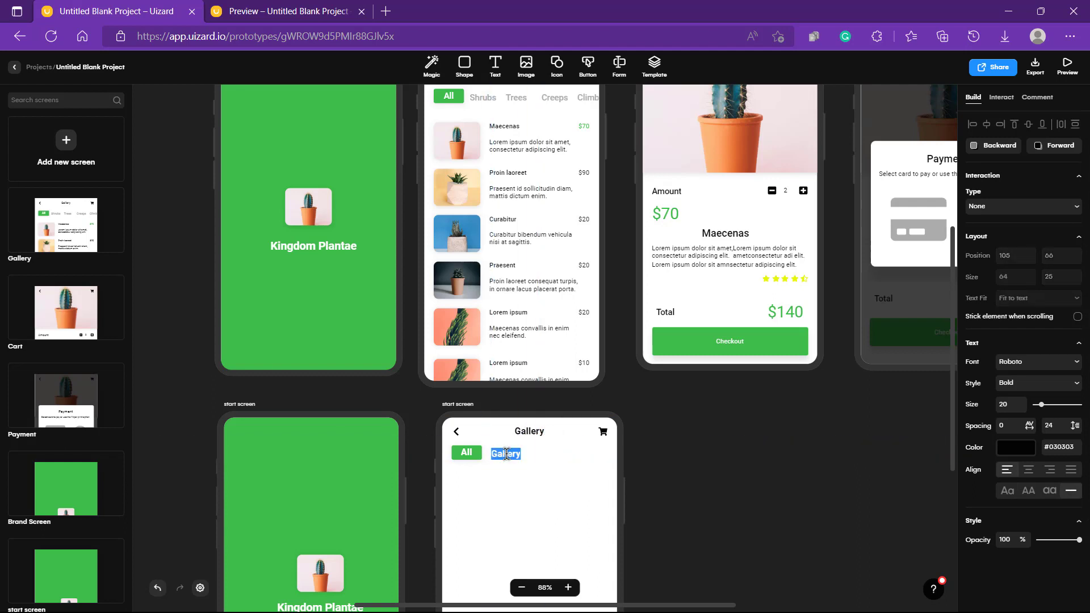
{"action": "type", "text": "Shrubs"}
{"action": "left_click", "coordinate": [543, 461]}
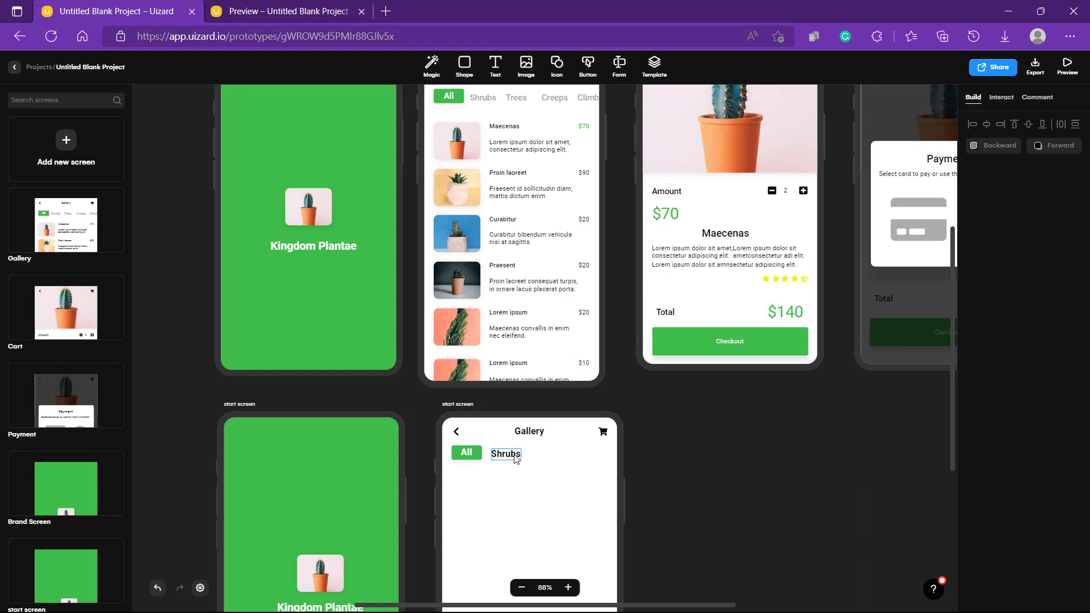
- Duplicate the Shrubs label further along the category row to X 189, Y 66 and change the copy's wording to "Trees"
{"action": "left_click", "coordinate": [516, 459]}
{"action": "left_click_drag", "start_coordinate": [514, 455], "coordinate": [555, 458]}
{"action": "double_click", "coordinate": [555, 457]}
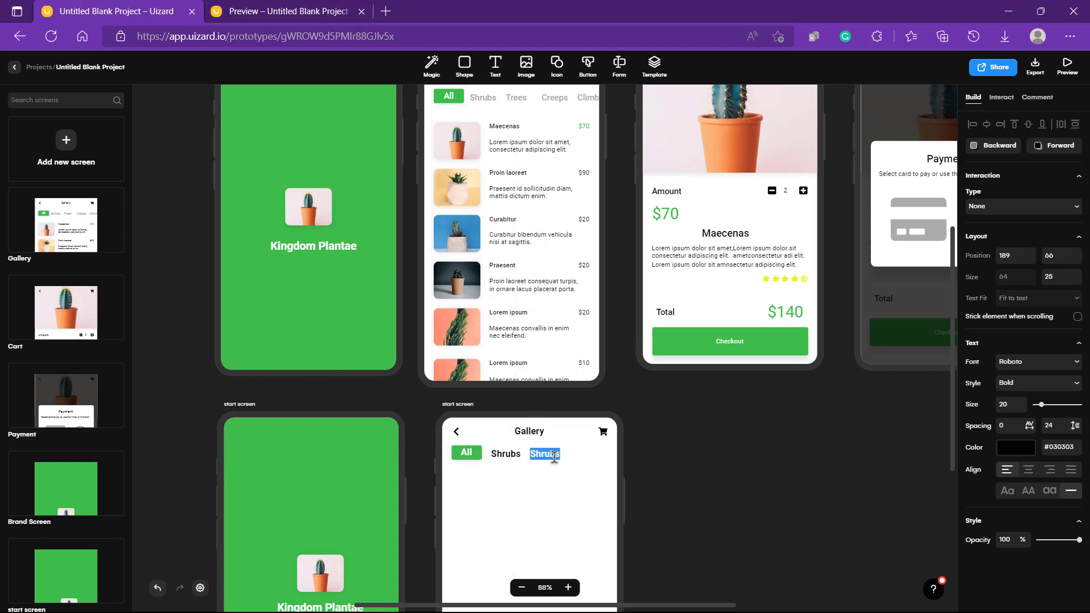
{"action": "type", "text": "Tre"}
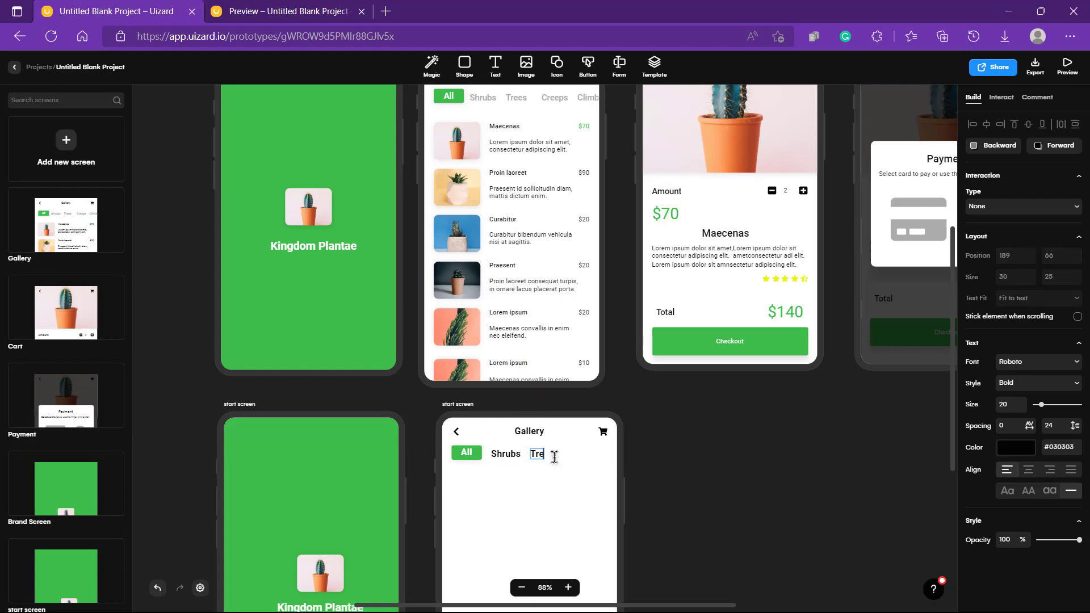
{"action": "type", "text": "es"}
{"action": "key", "text": "Escape"}
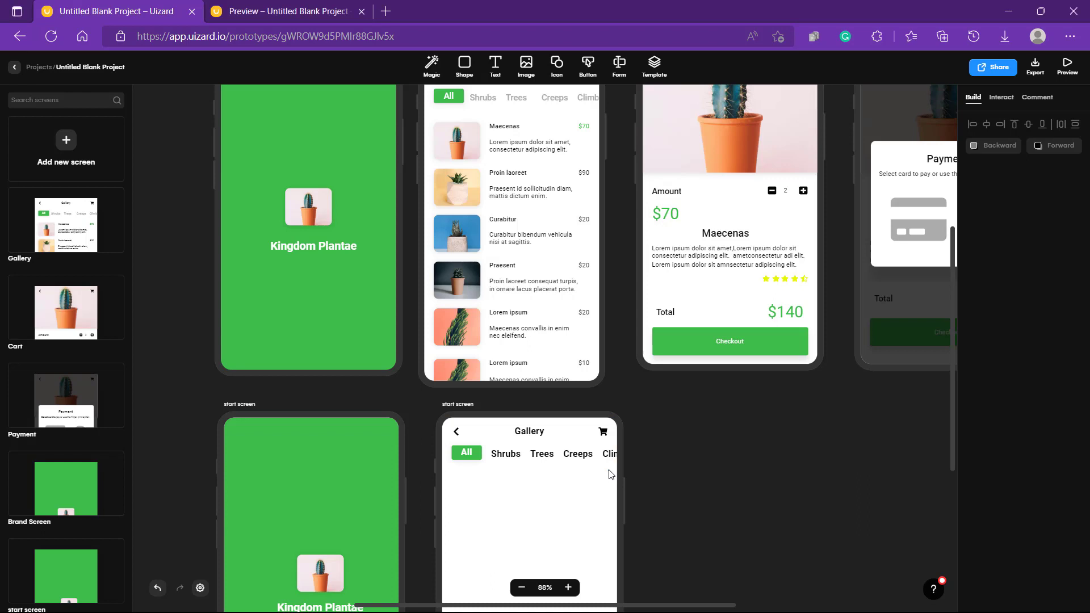
- Change the text color of all category labels after the All card to gray #ABABAB
{"action": "left_click_drag", "start_coordinate": [609, 470], "coordinate": [500, 456]}
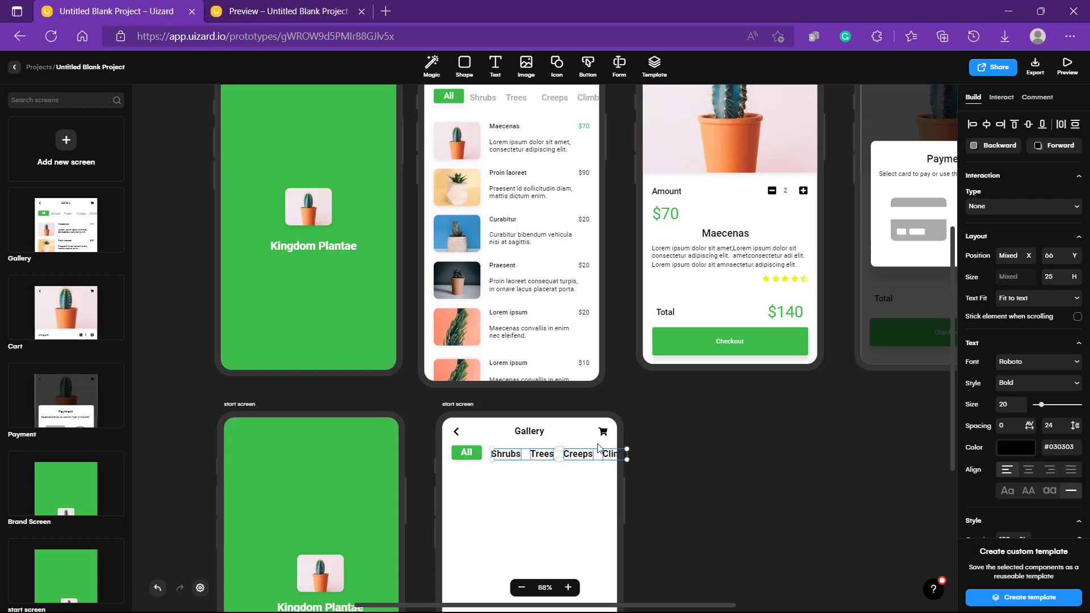
{"action": "scroll", "coordinate": [1034, 478], "scroll_direction": "down", "scroll_amount": 1}
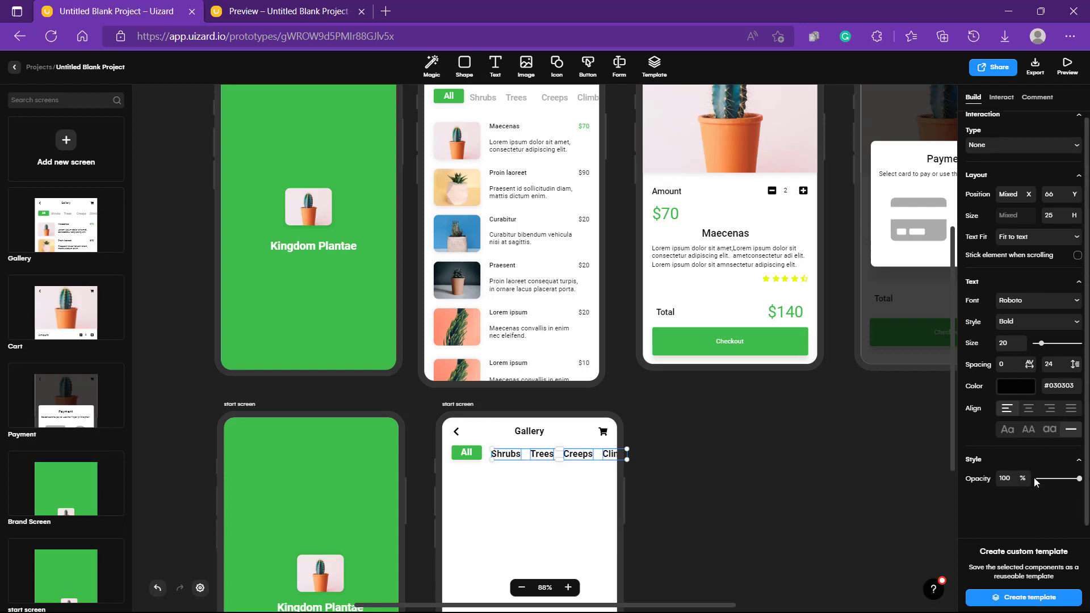
{"action": "left_click", "coordinate": [1021, 388]}
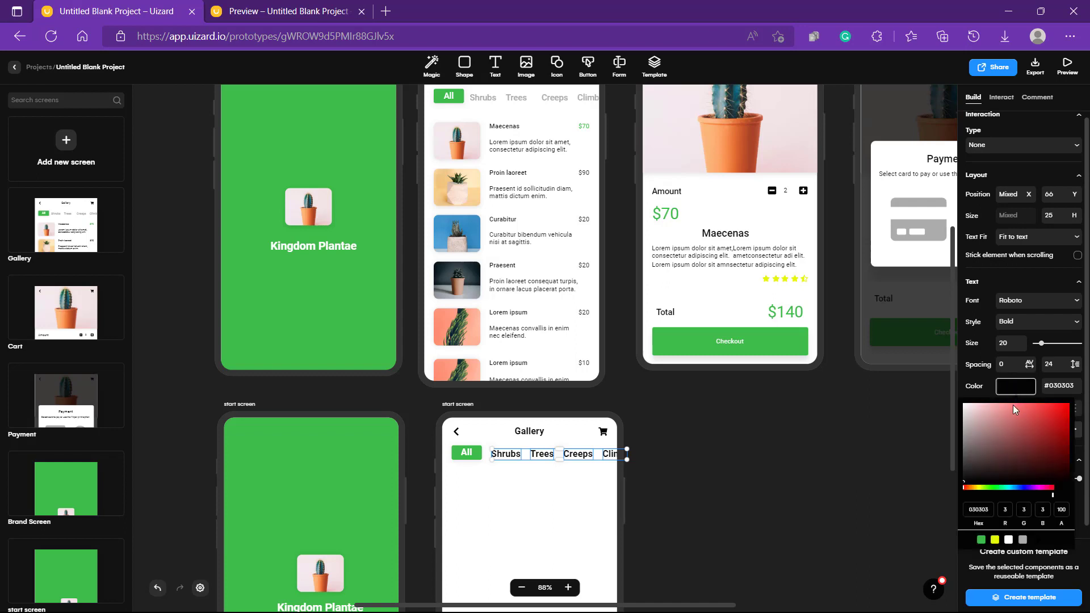
{"action": "left_click", "coordinate": [1021, 539]}
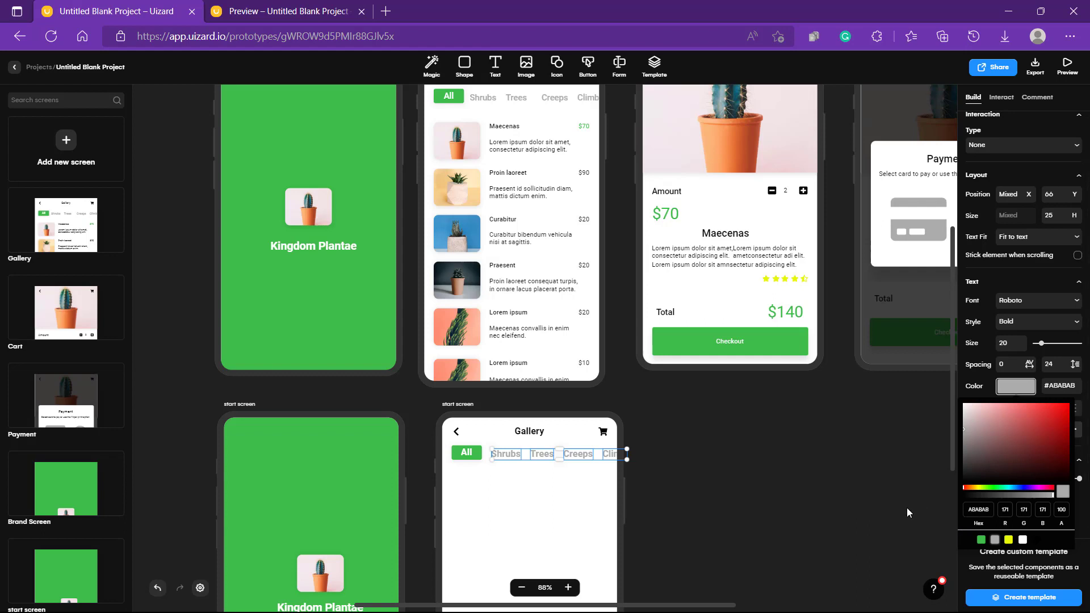
{"action": "left_click", "coordinate": [764, 492]}
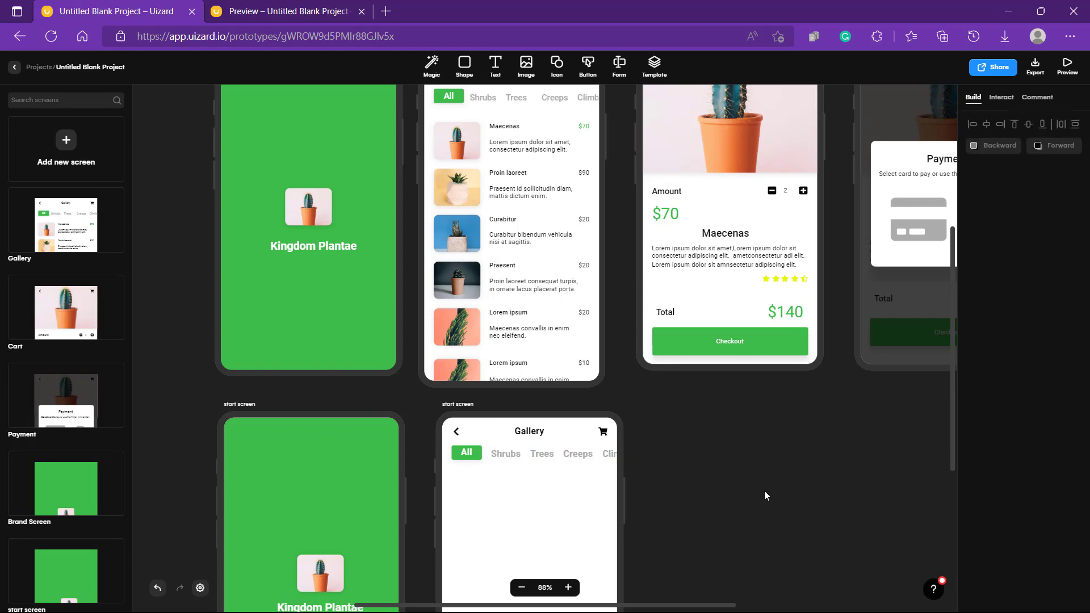
- Add the "Item list with visuals" template from the Blog templates below the category row of the new Gallery screen
{"action": "scroll", "coordinate": [765, 494], "scroll_direction": "up", "scroll_amount": 2}
{"action": "scroll", "coordinate": [764, 494], "scroll_direction": "down", "scroll_amount": 4}
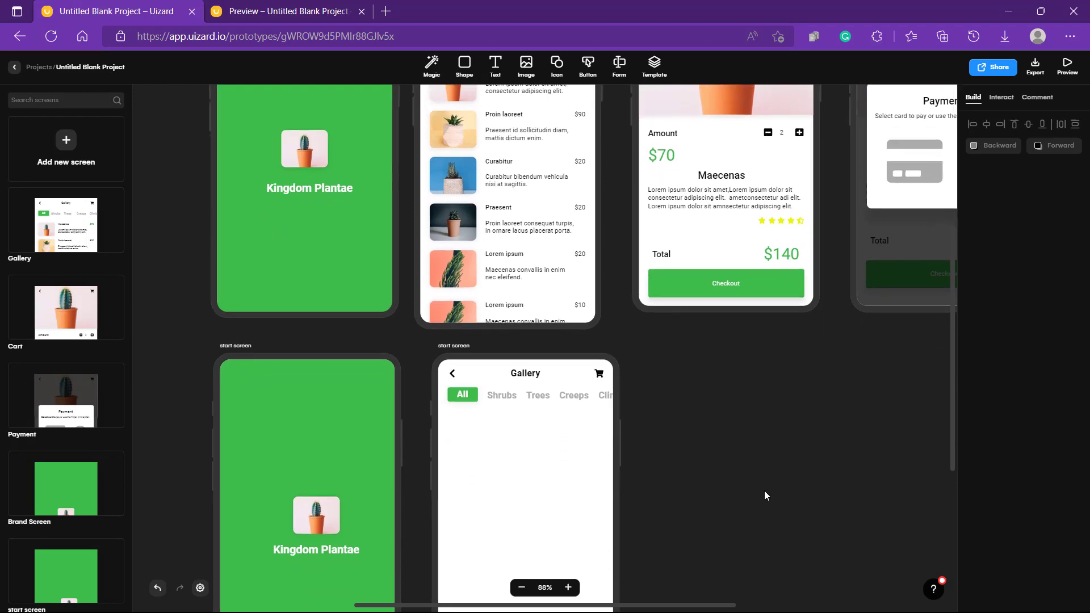
{"action": "scroll", "coordinate": [764, 492], "scroll_direction": "down", "scroll_amount": 4}
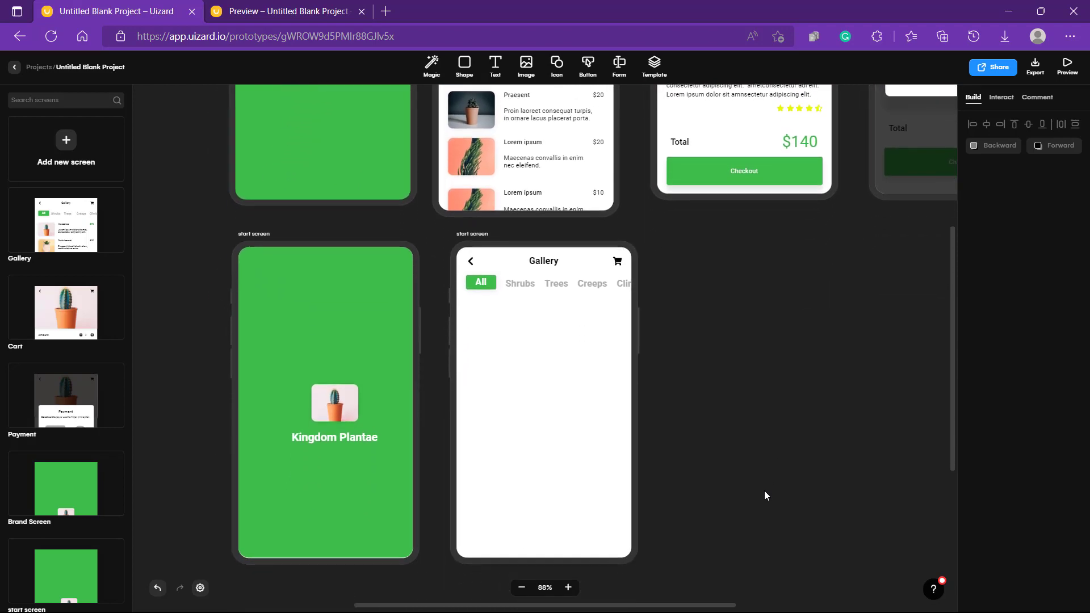
{"action": "scroll", "coordinate": [764, 492], "scroll_direction": "up", "scroll_amount": 7}
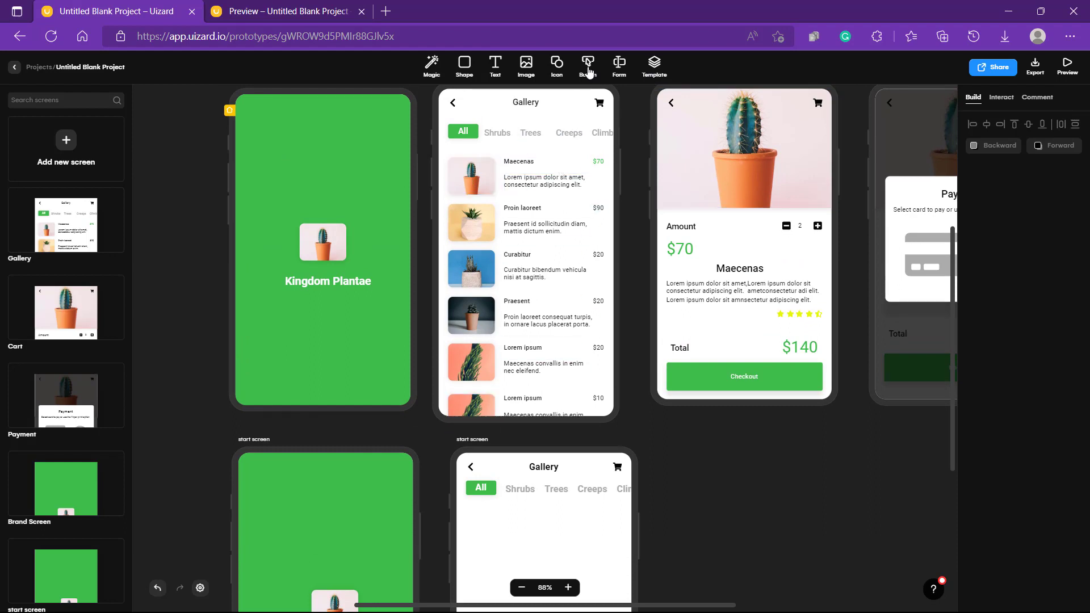
{"action": "left_click", "coordinate": [647, 77]}
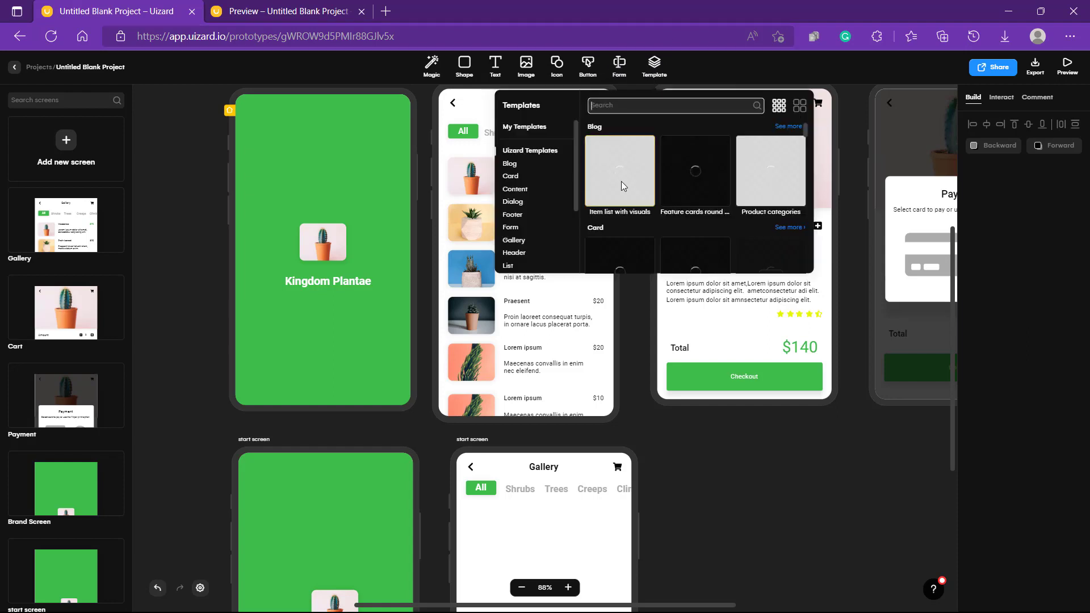
{"action": "mouse_move", "coordinate": [605, 162]}
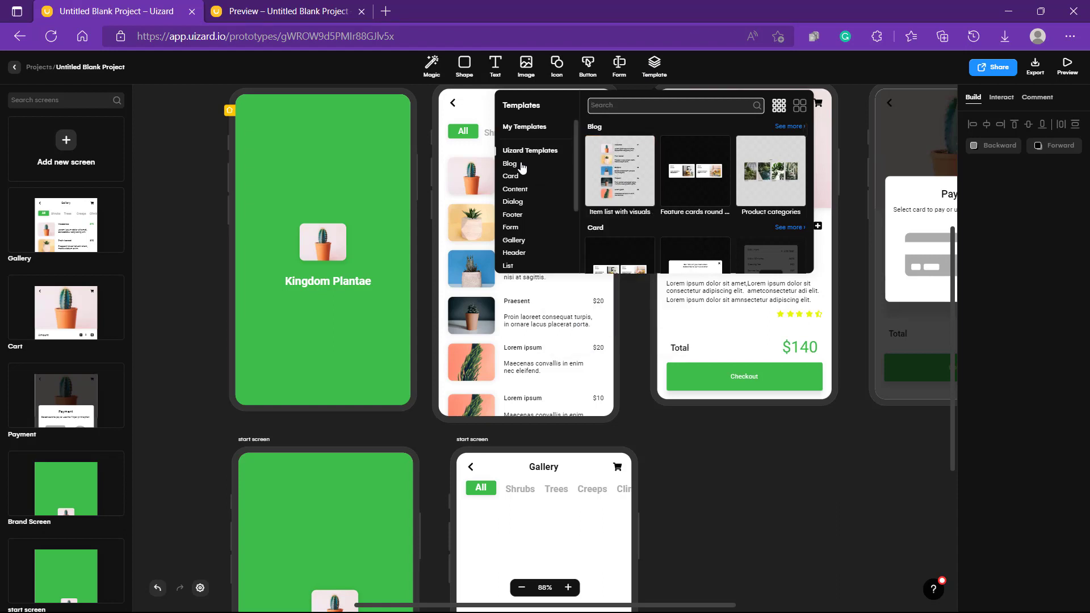
{"action": "left_click", "coordinate": [513, 177]}
{"action": "left_click", "coordinate": [517, 203]}
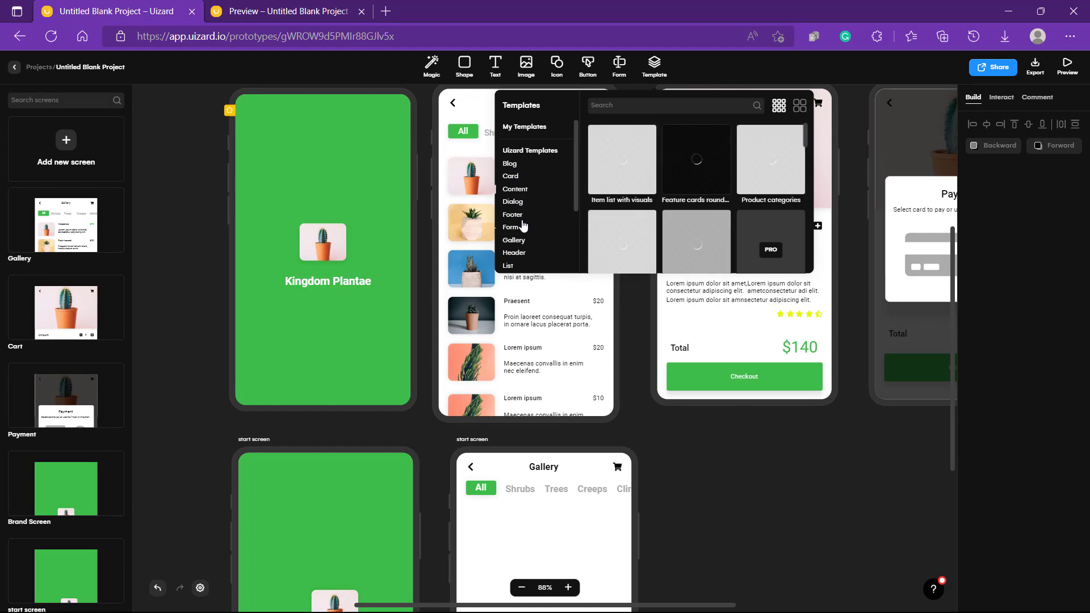
{"action": "left_click", "coordinate": [517, 216]}
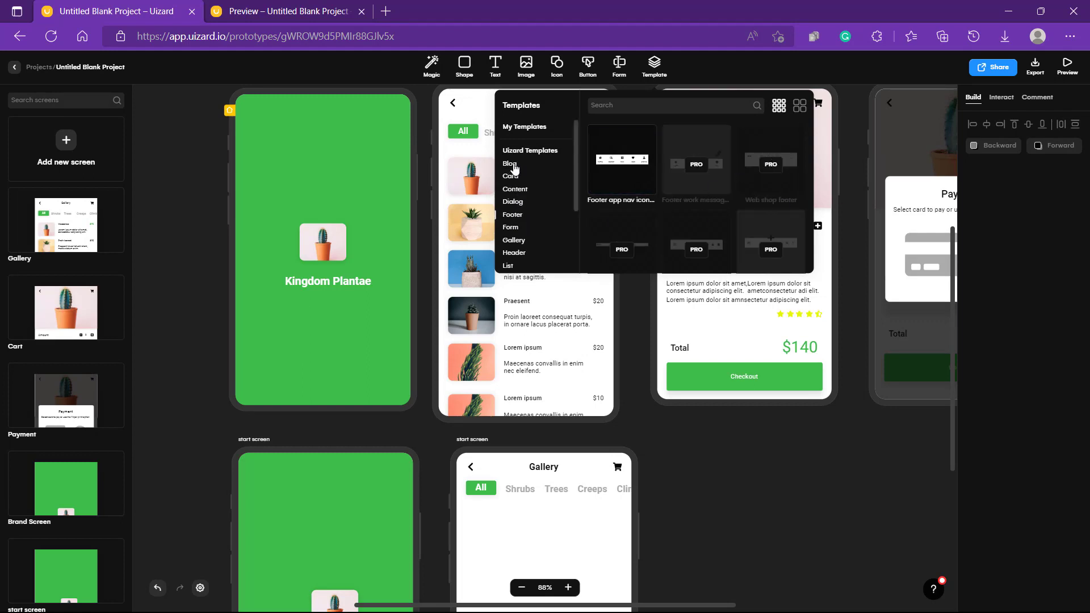
{"action": "left_click", "coordinate": [514, 168]}
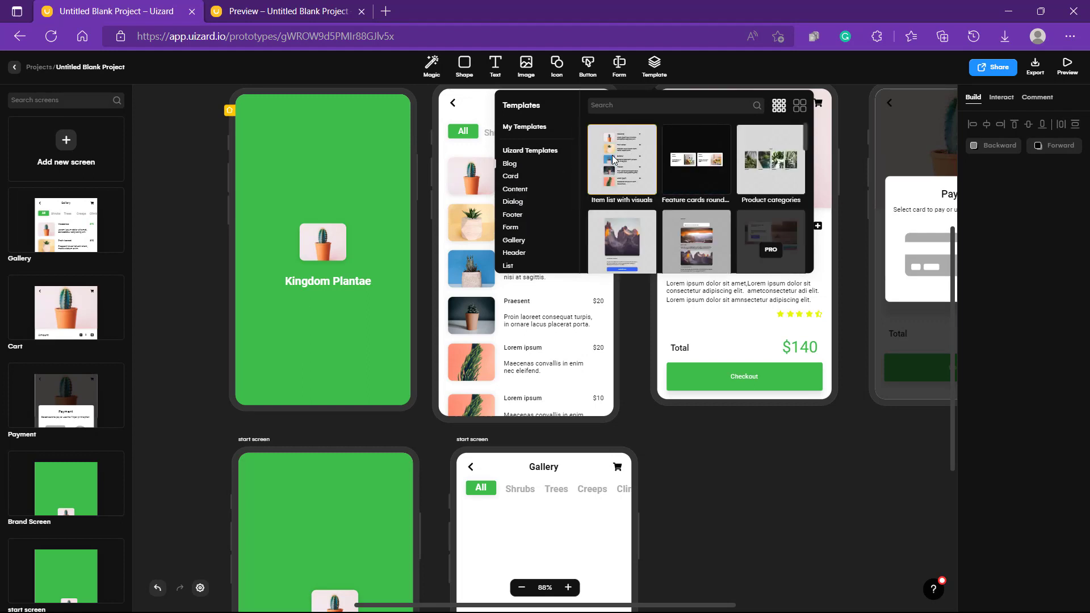
{"action": "left_click_drag", "start_coordinate": [603, 283], "coordinate": [498, 423]}
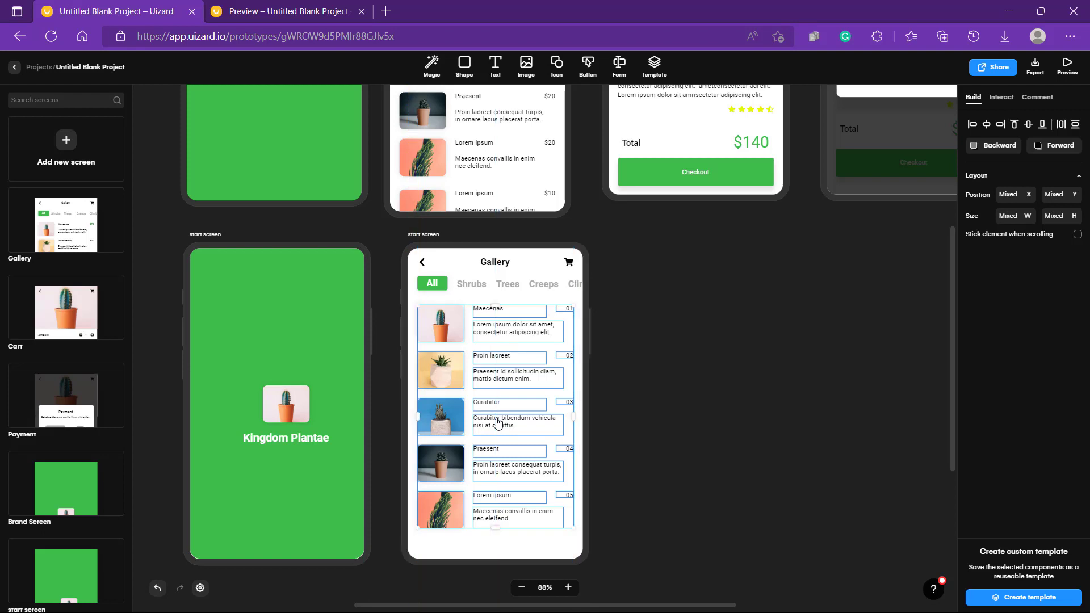
{"action": "left_click", "coordinate": [693, 427]}
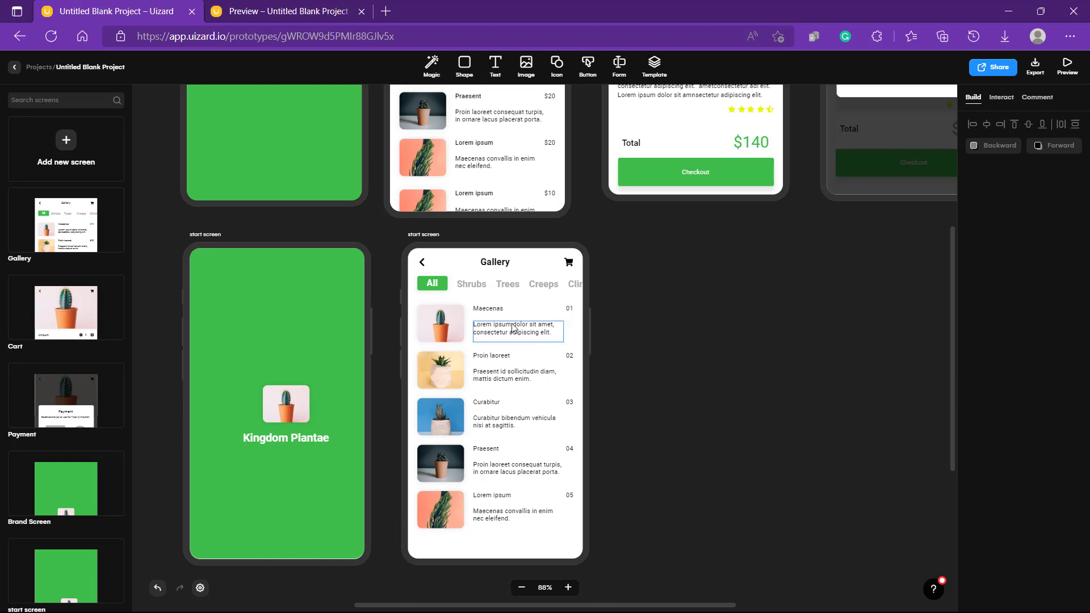
- Compare the Maecenas title's text settings in the new list with those on the original Gallery screen
{"action": "double_click", "coordinate": [493, 308]}
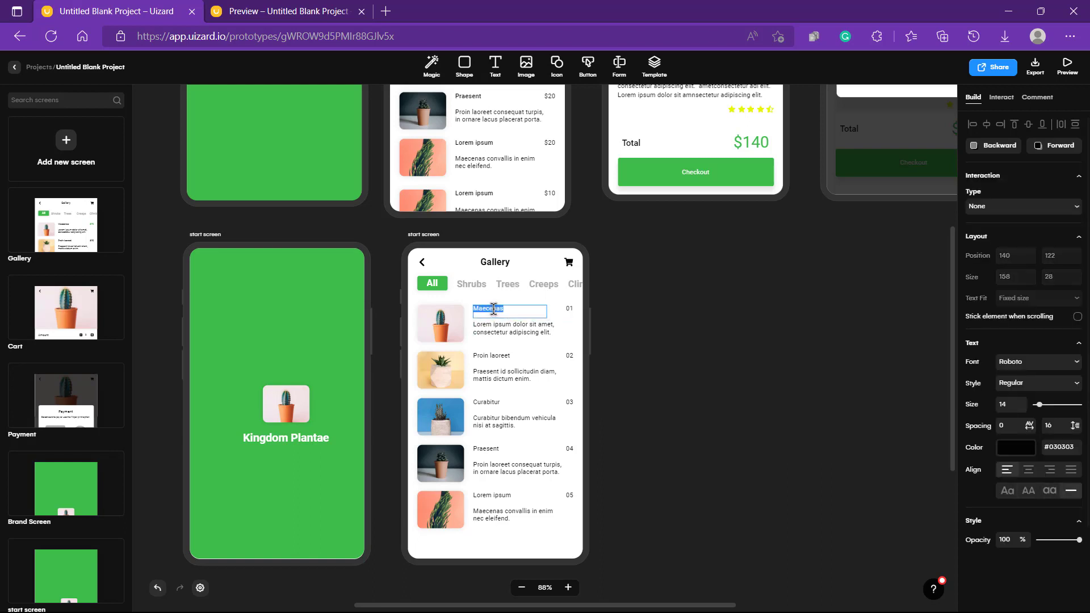
{"action": "left_click", "coordinate": [676, 352]}
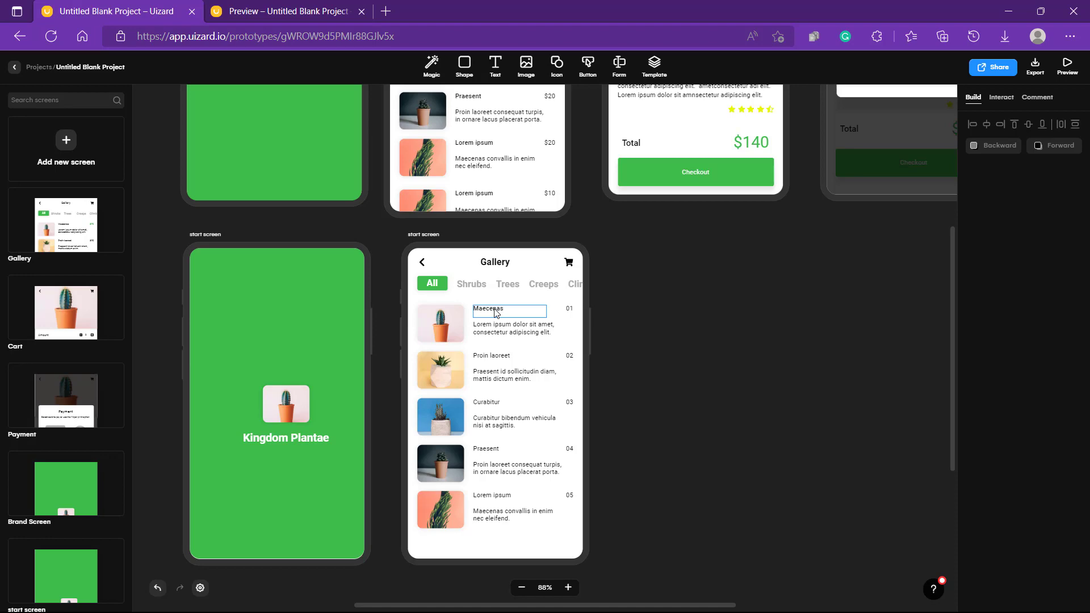
{"action": "scroll", "coordinate": [495, 312], "scroll_direction": "up", "scroll_amount": 5}
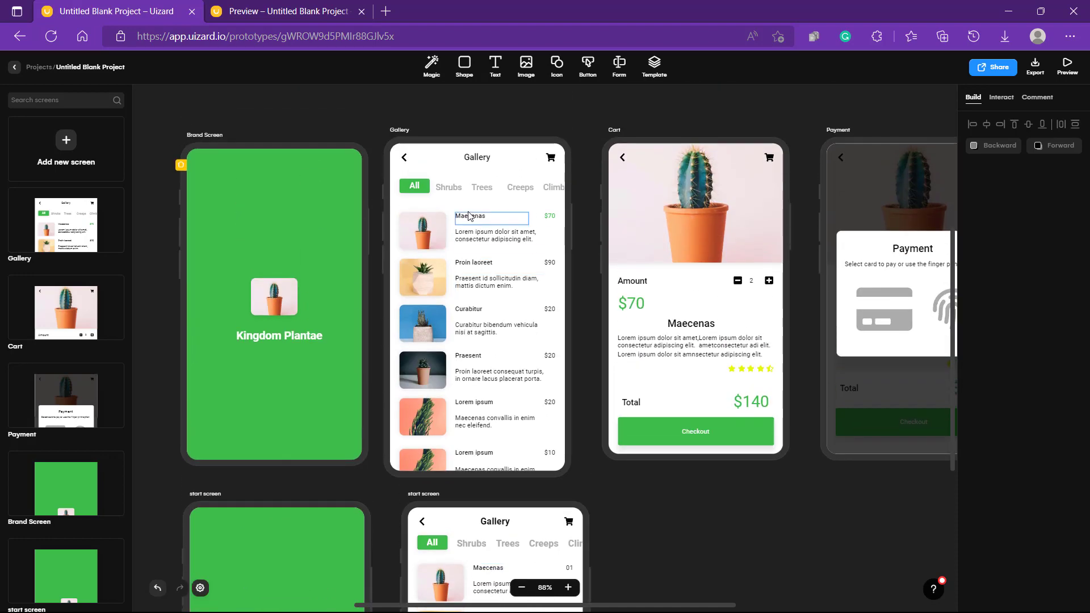
{"action": "left_click", "coordinate": [469, 221]}
{"action": "scroll", "coordinate": [486, 340], "scroll_direction": "down", "scroll_amount": 4}
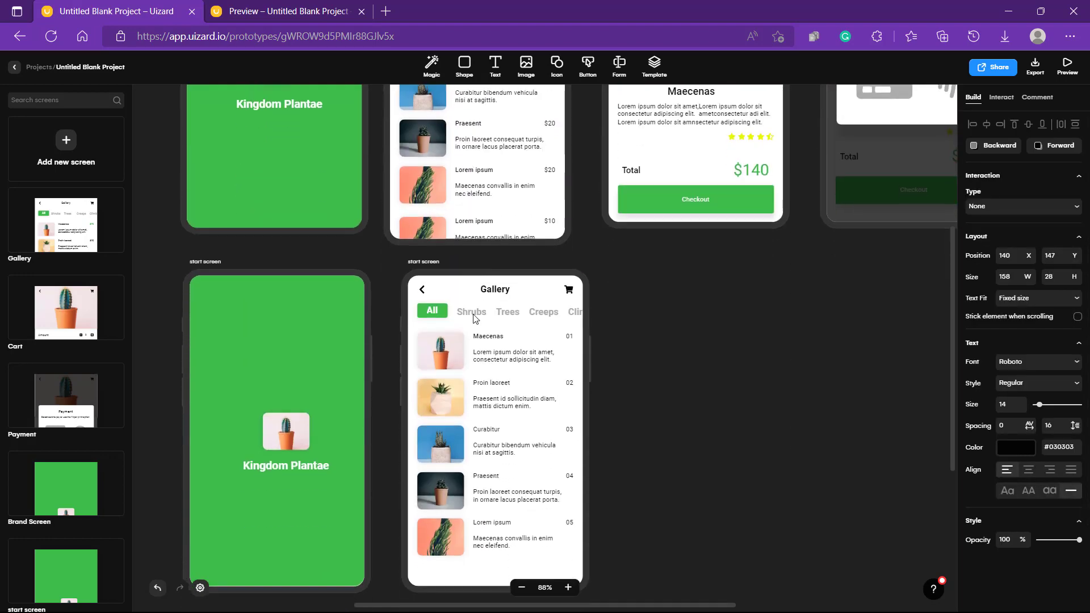
- Set the text style of the item titles in the new list to Bold, starting with Maecenas
{"action": "double_click", "coordinate": [487, 338]}
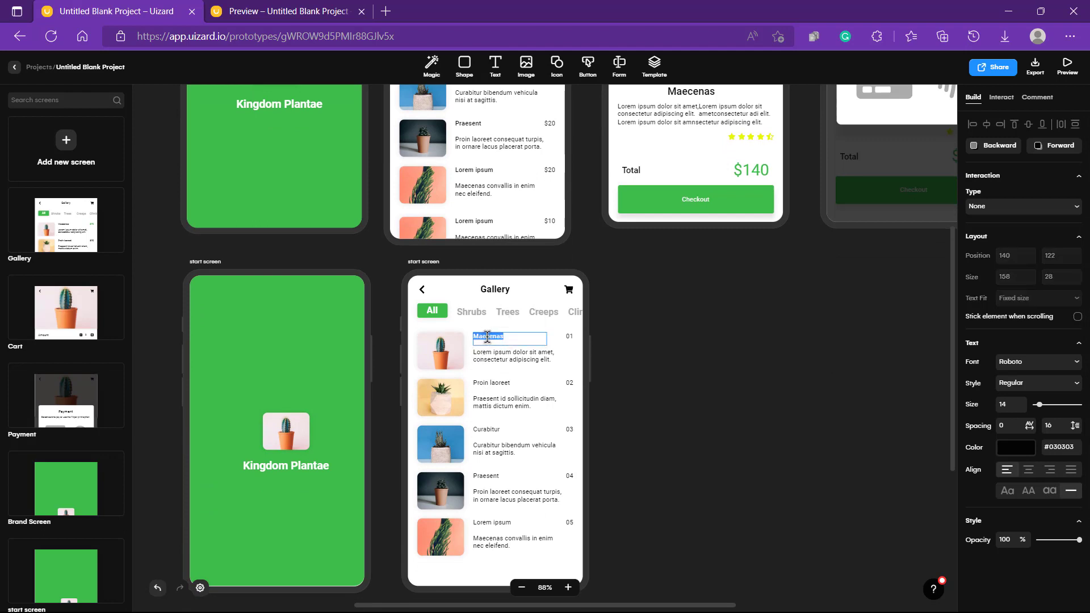
{"action": "left_click", "coordinate": [1076, 388]}
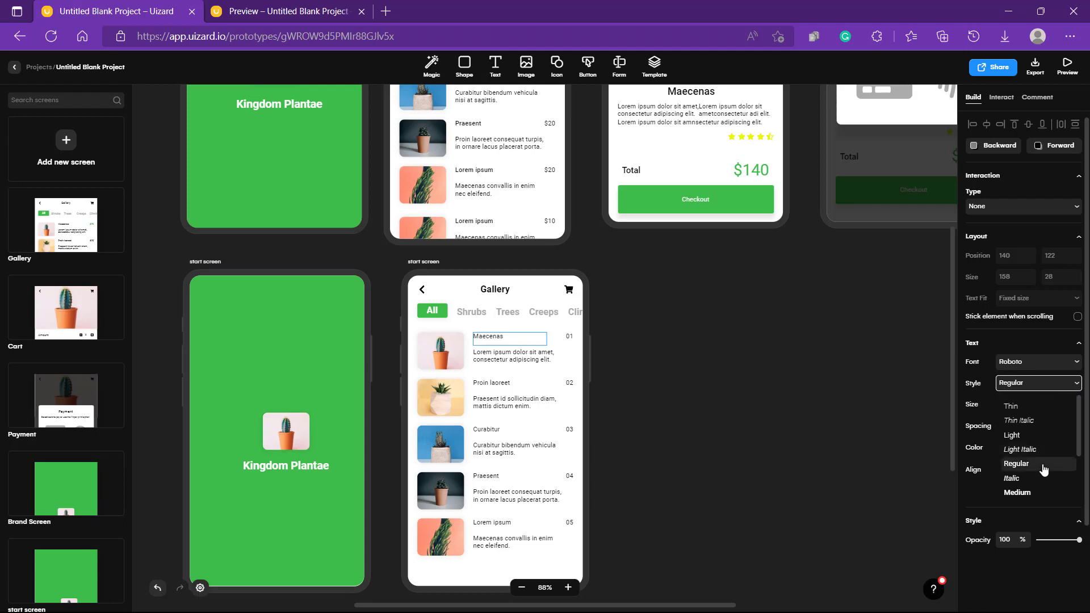
{"action": "scroll", "coordinate": [1042, 468], "scroll_direction": "down", "scroll_amount": 3}
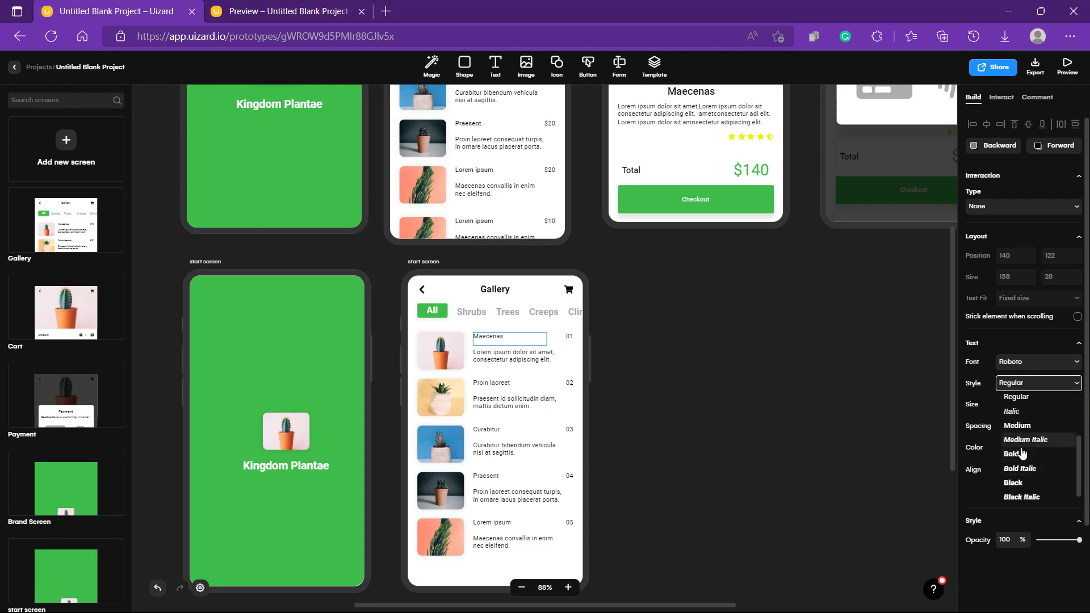
{"action": "left_click", "coordinate": [1025, 454]}
{"action": "left_click", "coordinate": [714, 371]}
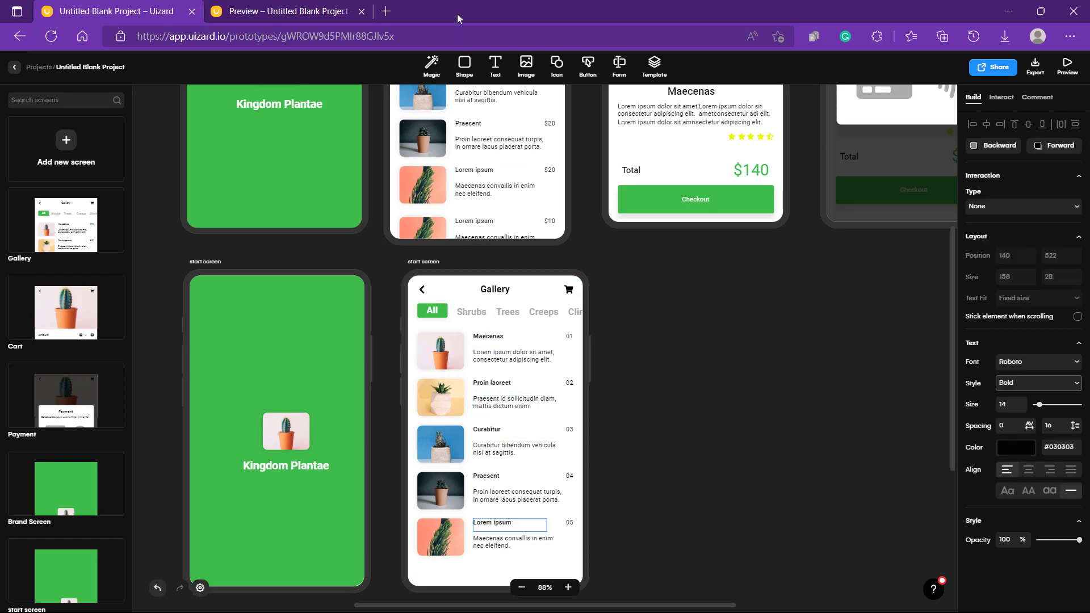
{"action": "left_click", "coordinate": [636, 449]}
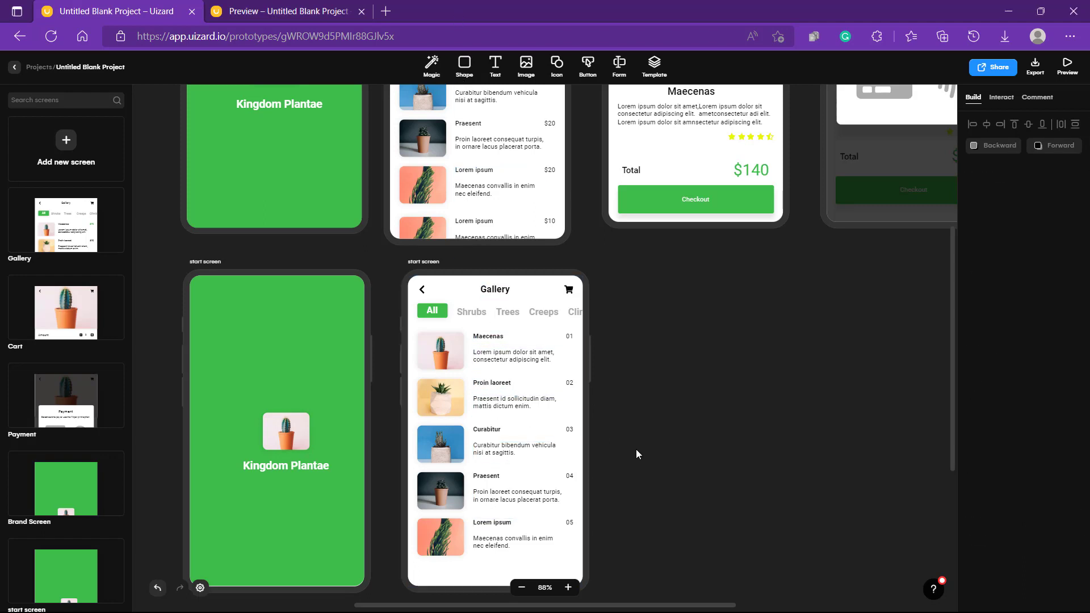
- Move the whole plant item list slightly lower beneath the category row of the new Gallery screen
{"action": "scroll", "coordinate": [670, 447], "scroll_direction": "up", "scroll_amount": 4}
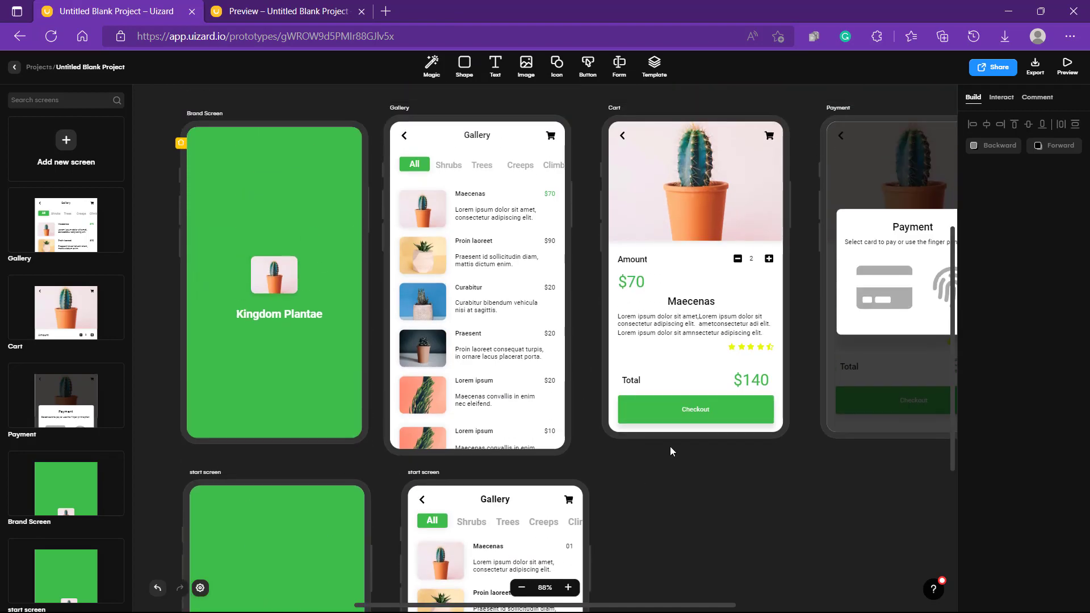
{"action": "scroll", "coordinate": [670, 447], "scroll_direction": "down", "scroll_amount": 3}
{"action": "scroll", "coordinate": [670, 446], "scroll_direction": "down", "scroll_amount": 3}
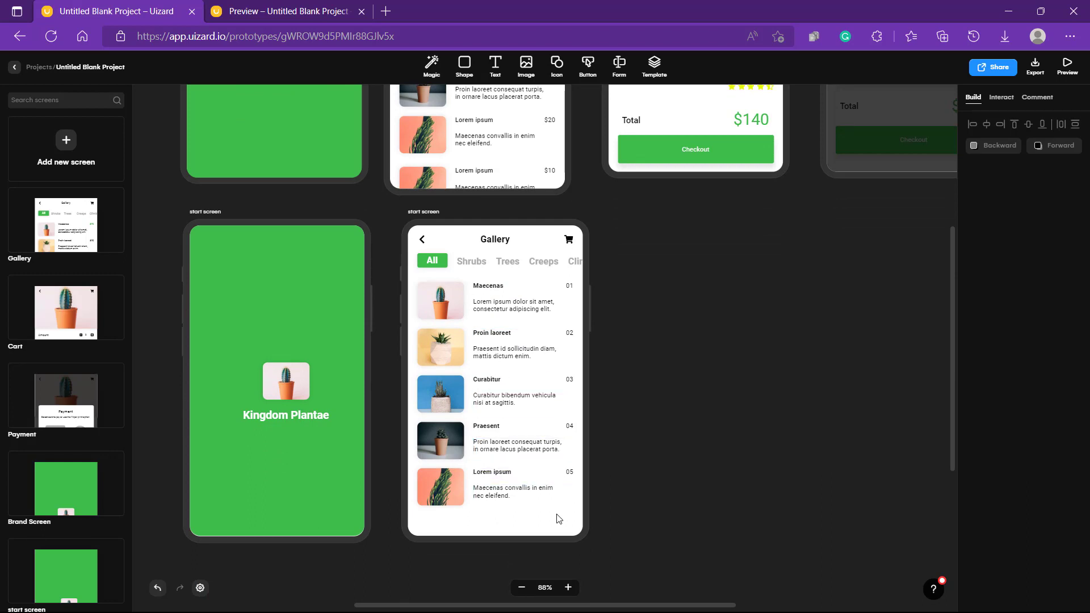
{"action": "left_click_drag", "start_coordinate": [561, 520], "coordinate": [439, 311]}
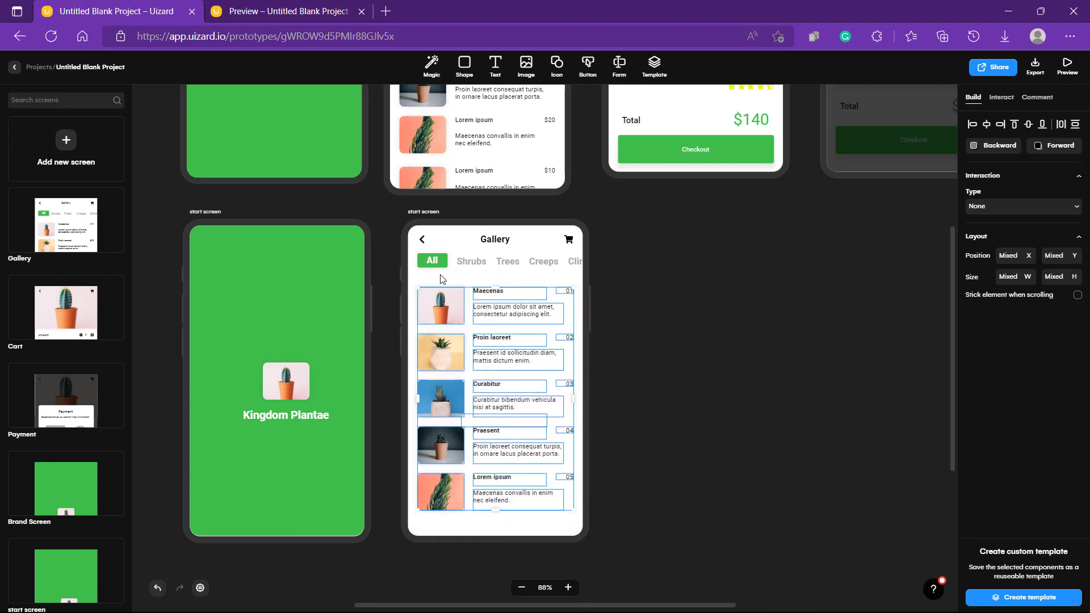
{"action": "left_click", "coordinate": [697, 374]}
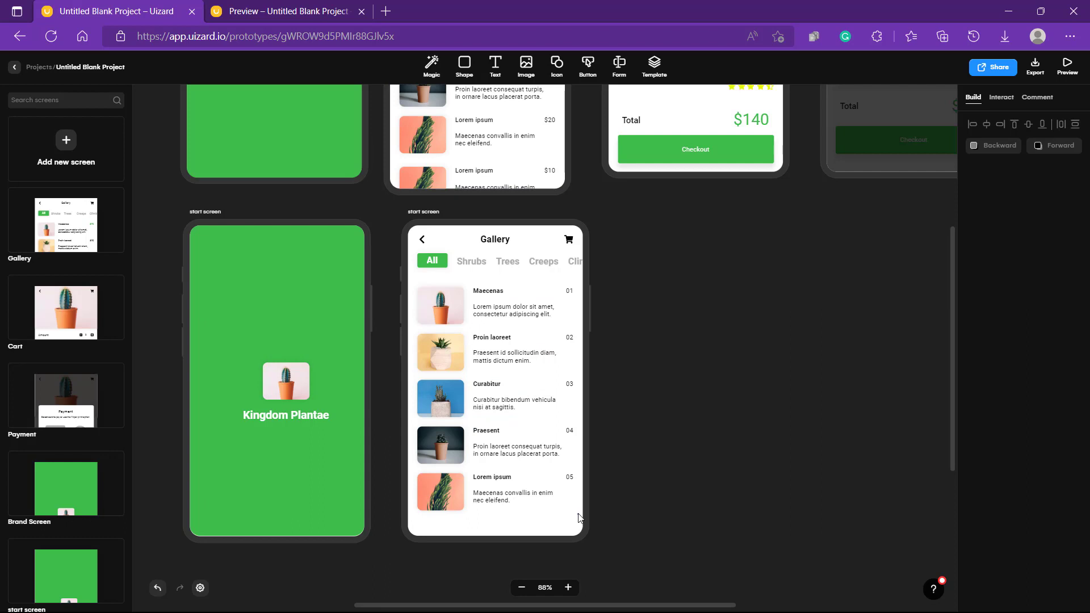
- Extend the new Gallery screen downward to a height of about 961 to make room for more items
{"action": "left_click_drag", "start_coordinate": [578, 514], "coordinate": [418, 490]}
{"action": "left_click", "coordinate": [692, 498]}
{"action": "scroll", "coordinate": [693, 498], "scroll_direction": "down", "scroll_amount": 4}
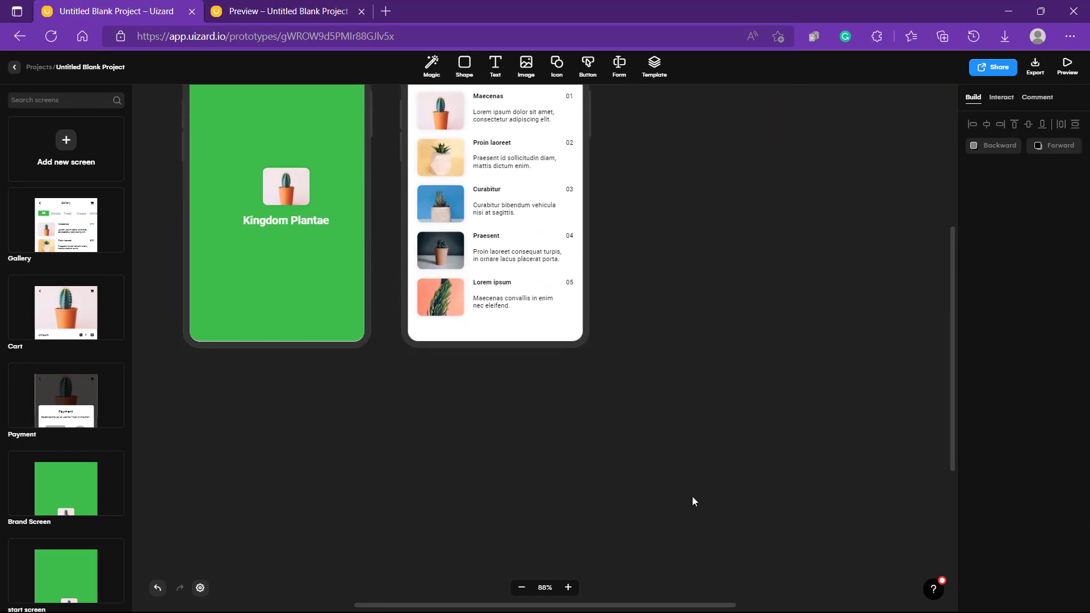
{"action": "left_click", "coordinate": [503, 339]}
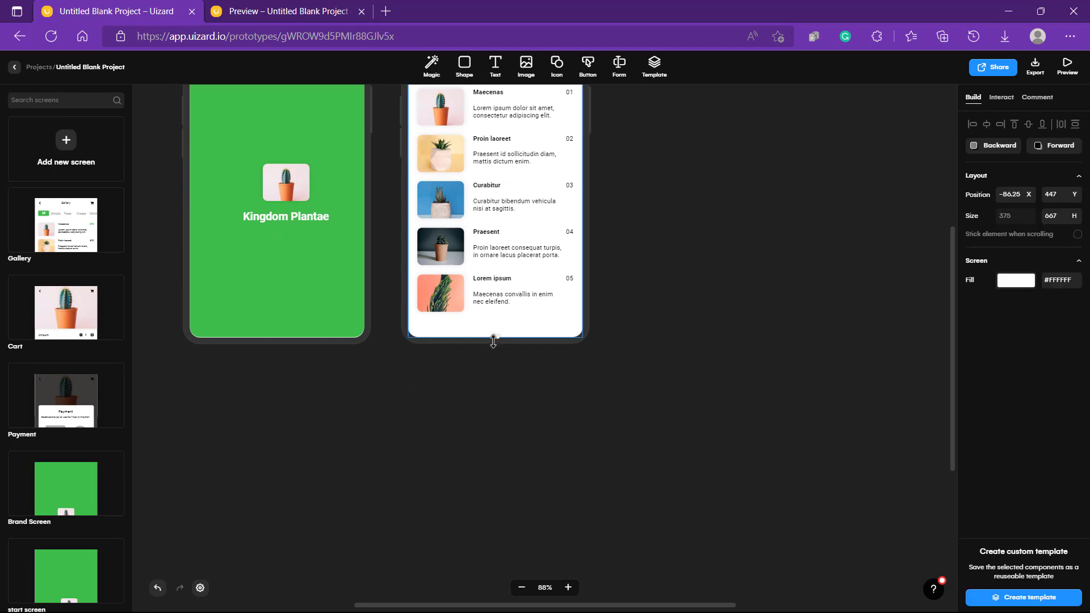
{"action": "left_click_drag", "start_coordinate": [495, 337], "coordinate": [498, 471]}
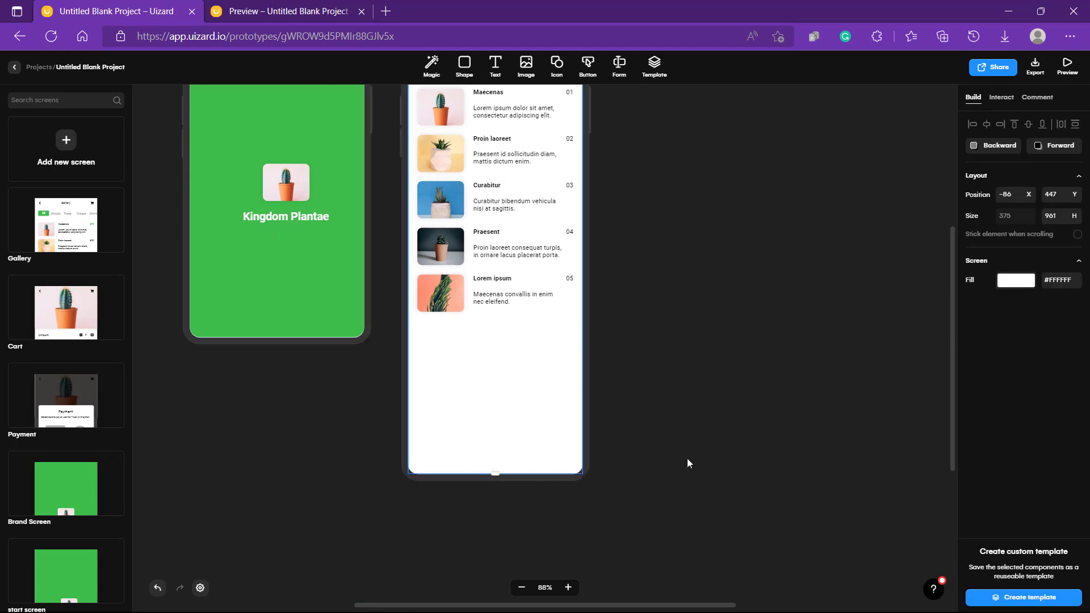
{"action": "left_click", "coordinate": [717, 451]}
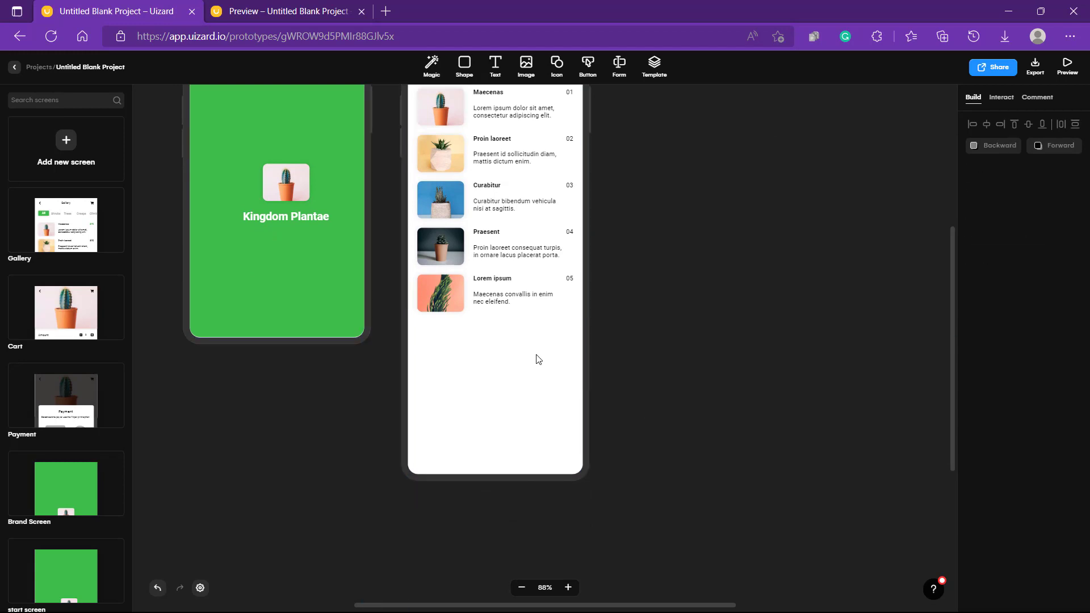
- Duplicate the five-item plant list and place the copy directly beneath the original list in the new Gallery screen
{"action": "left_click_drag", "start_coordinate": [536, 355], "coordinate": [421, 92]}
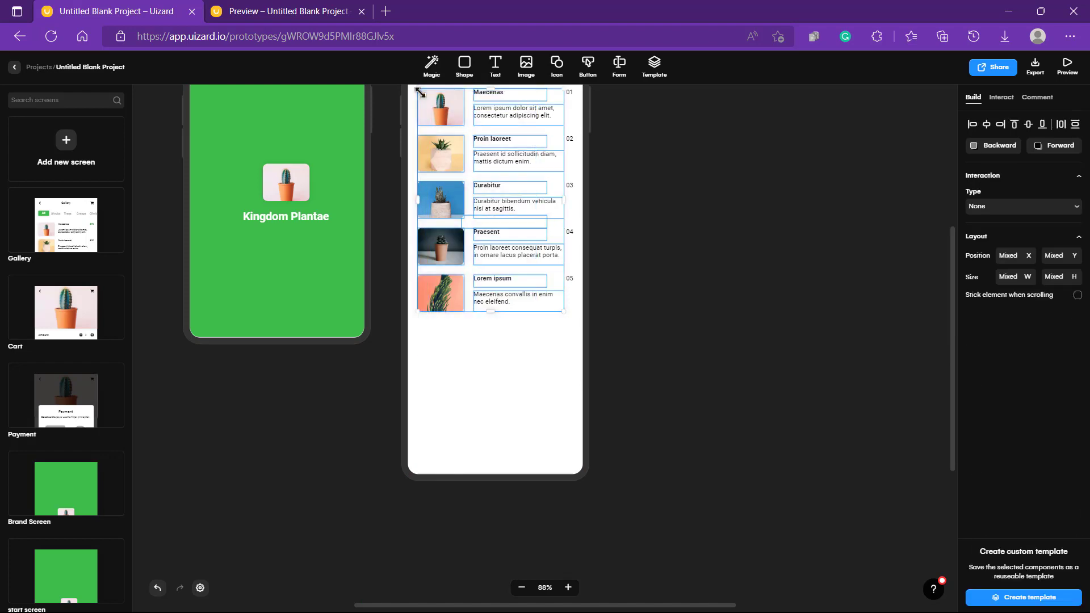
{"action": "left_click_drag", "start_coordinate": [562, 362], "coordinate": [436, 338]}
{"action": "key", "text": "ctrl+d"}
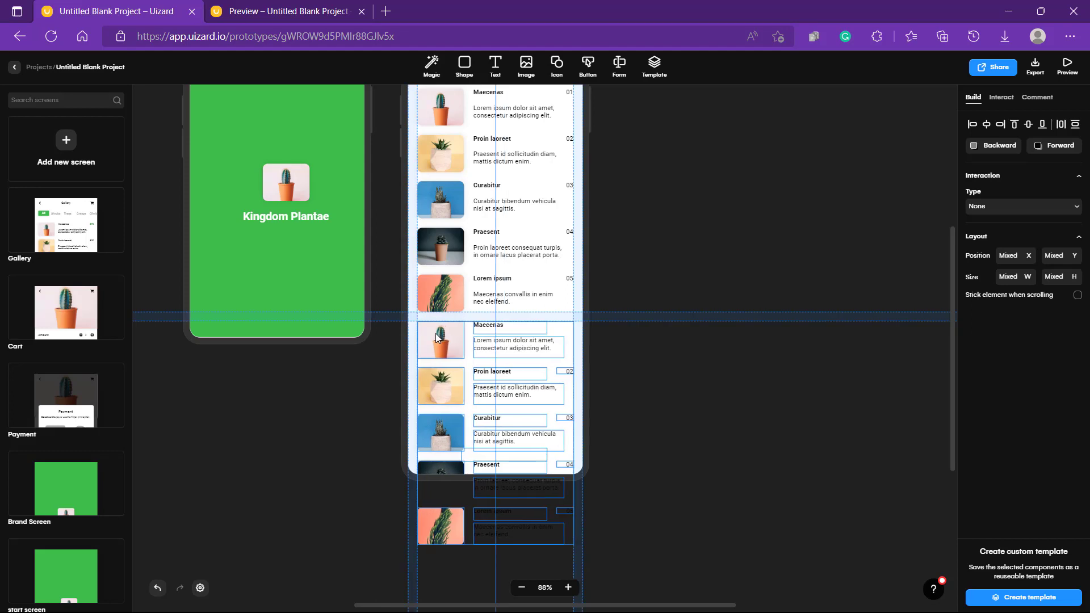
{"action": "left_click_drag", "start_coordinate": [436, 338], "coordinate": [436, 338]}
{"action": "left_click", "coordinate": [689, 391]}
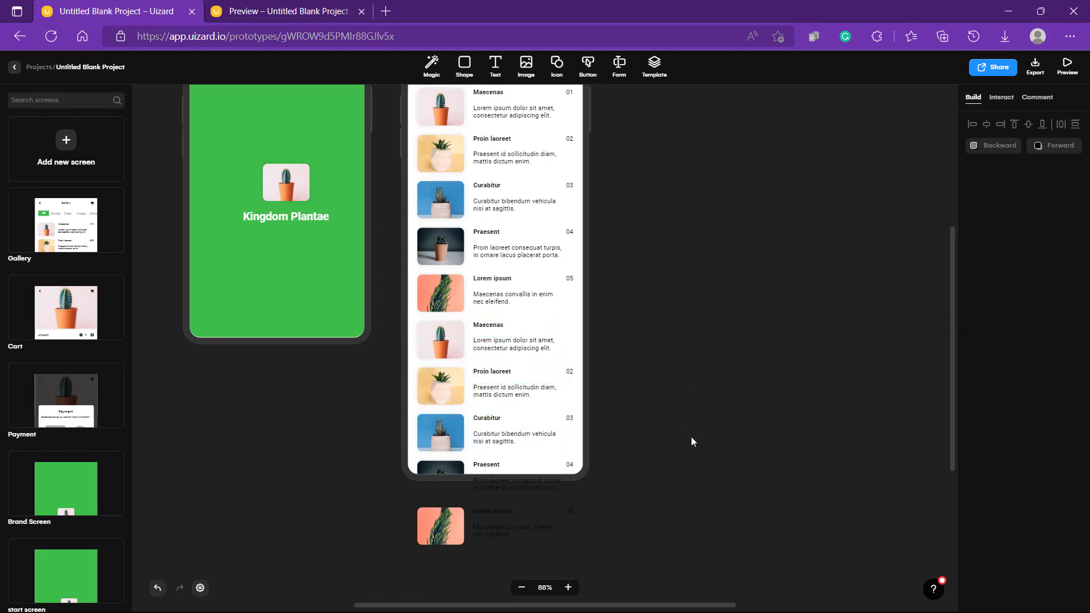
- Delete the last duplicated Lorem ipsum item that lies beyond the lower edge of the new Gallery screen
{"action": "scroll", "coordinate": [688, 442], "scroll_direction": "down", "scroll_amount": 3}
{"action": "left_click_drag", "start_coordinate": [636, 465], "coordinate": [427, 370]}
{"action": "key", "text": "Delete"}
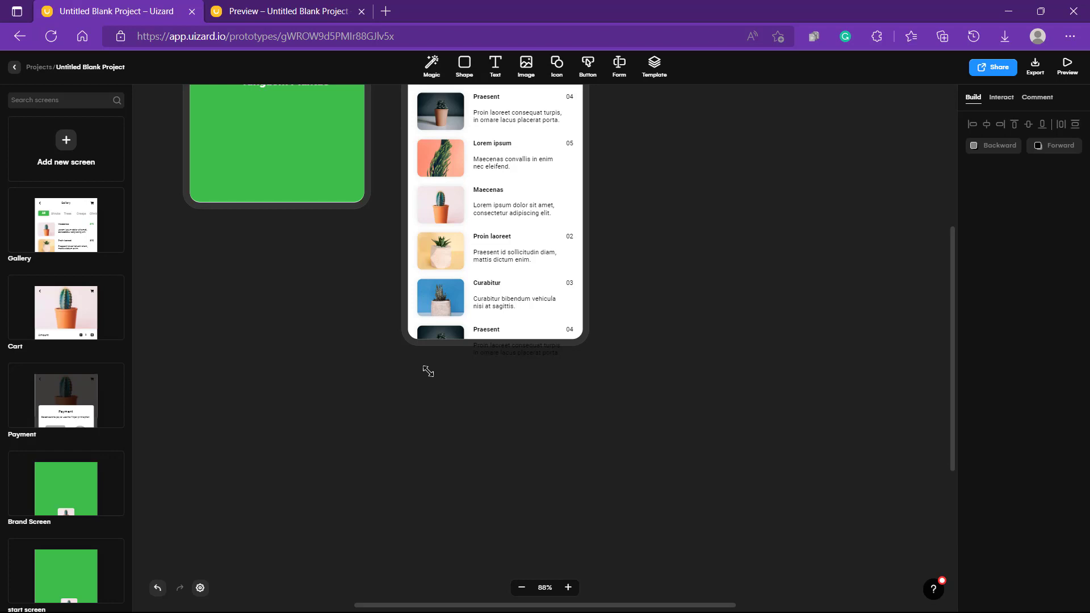
{"action": "scroll", "coordinate": [428, 372], "scroll_direction": "up", "scroll_amount": 5}
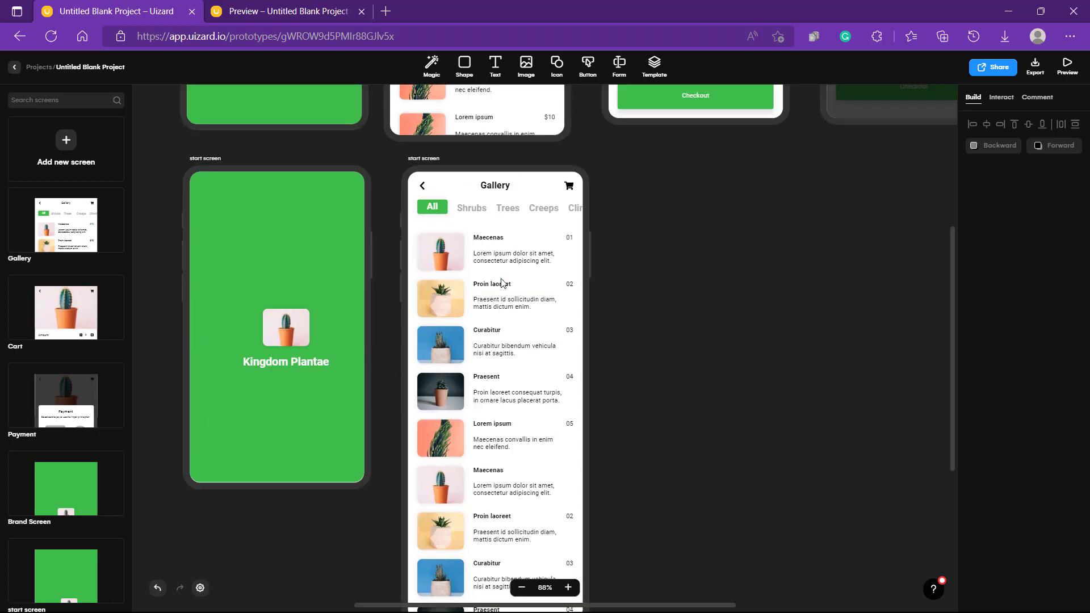
- Replace the number beside the first Maecenas item with "$ 70" and color it green #3CBD48
{"action": "left_click", "coordinate": [569, 237]}
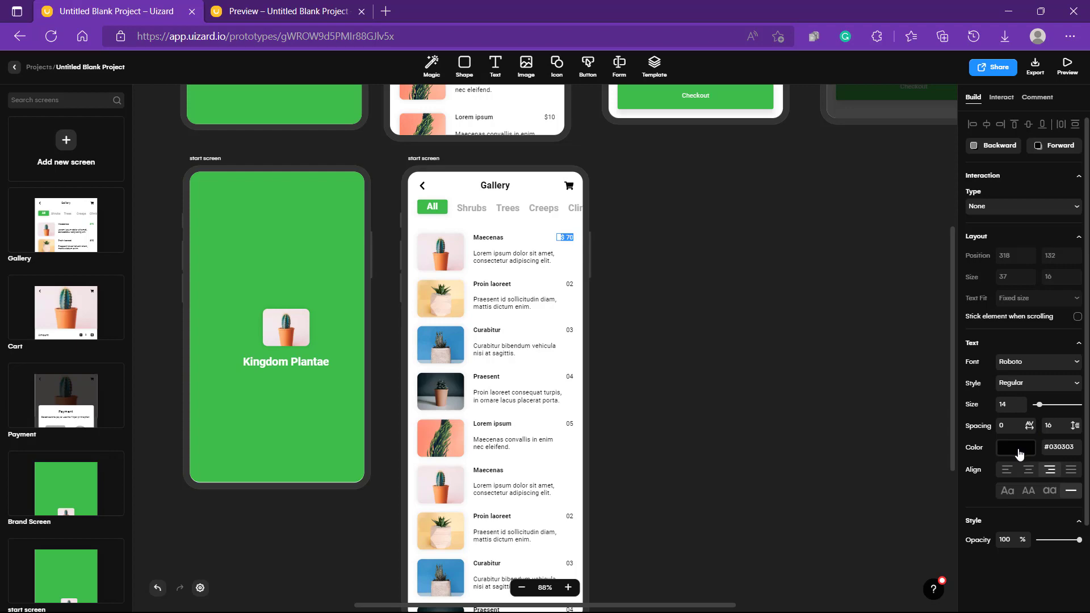
{"action": "left_click", "coordinate": [1019, 449]}
{"action": "left_click", "coordinate": [982, 600]}
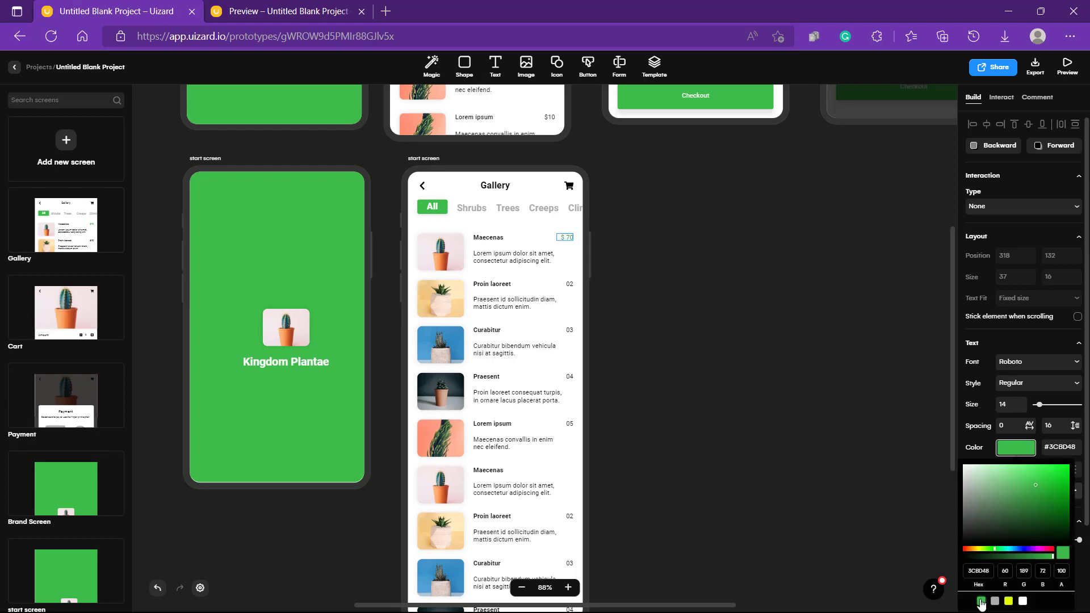
{"action": "left_click", "coordinate": [782, 383]}
- Preview the original prototype from its home screen and follow the brand screen's link to the Gallery
{"action": "scroll", "coordinate": [781, 386], "scroll_direction": "up", "scroll_amount": 5}
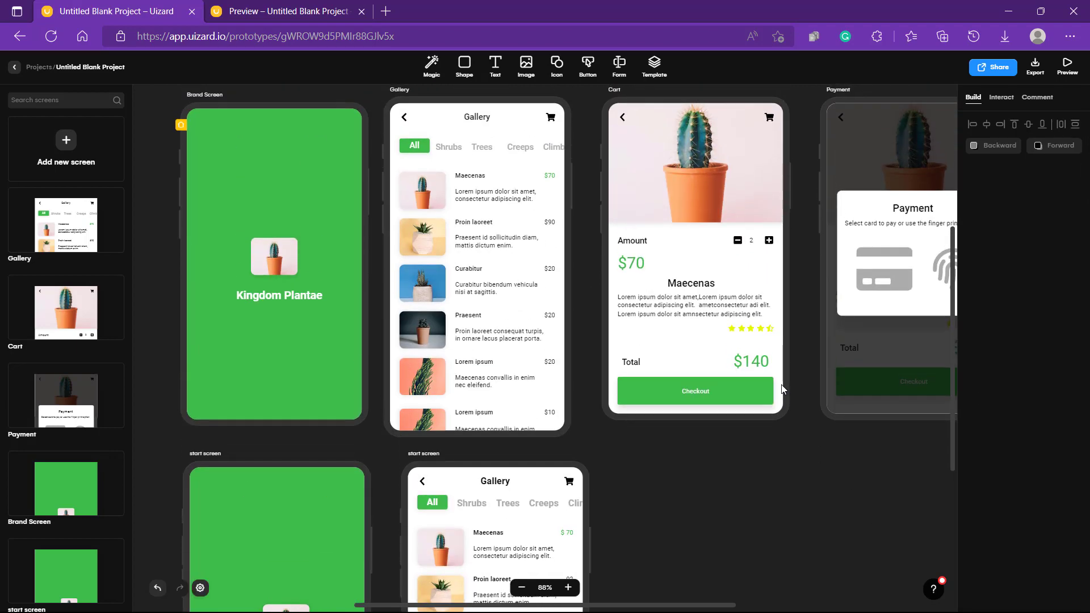
{"action": "scroll", "coordinate": [782, 386], "scroll_direction": "down", "scroll_amount": 3}
{"action": "scroll", "coordinate": [734, 376], "scroll_direction": "down", "scroll_amount": 2}
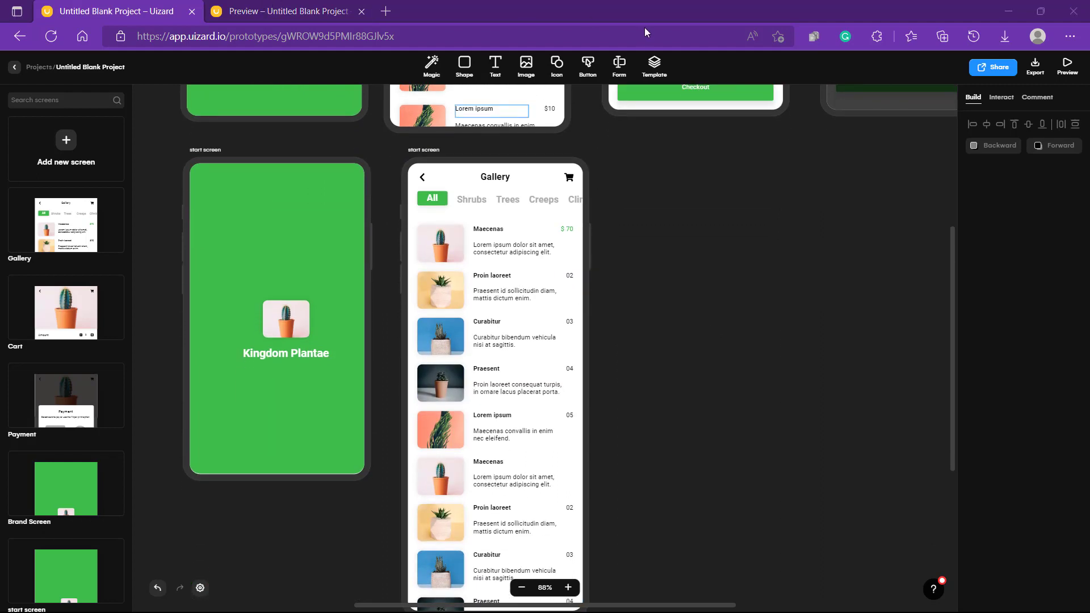
{"action": "left_click", "coordinate": [1068, 72]}
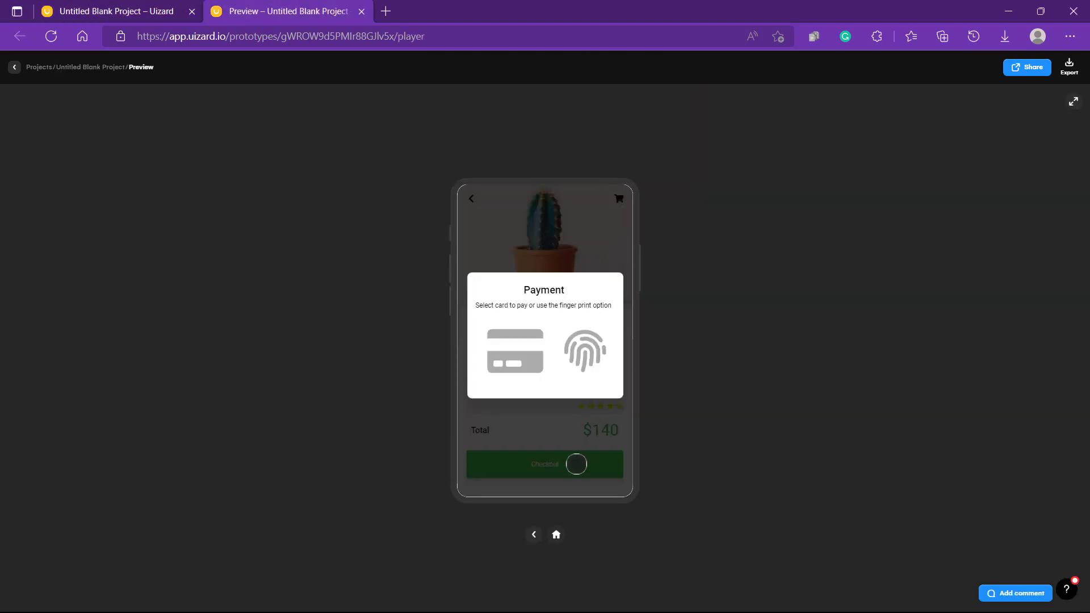
{"action": "left_click", "coordinate": [557, 534]}
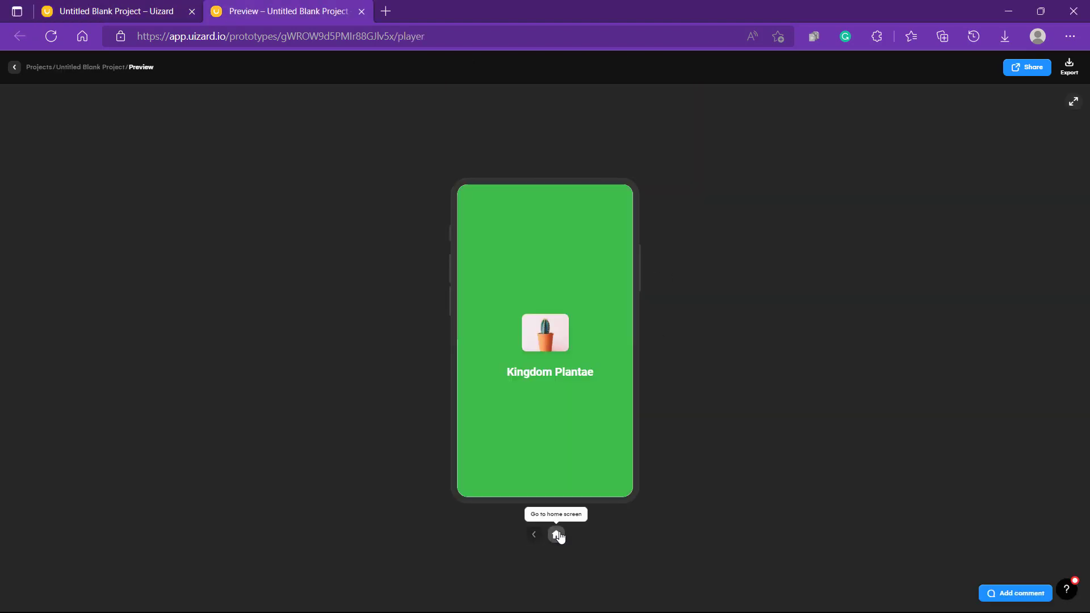
{"action": "left_click", "coordinate": [569, 351]}
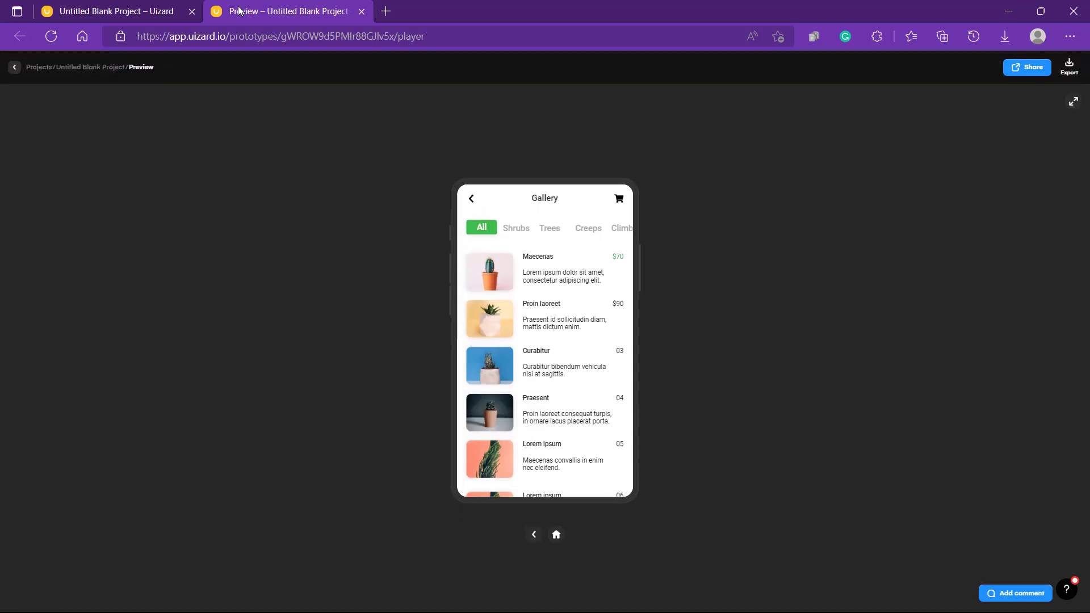
- Return to the project editor and link the green background of the new start screen to the new Gallery screen
{"action": "left_click", "coordinate": [152, 8]}
{"action": "scroll", "coordinate": [431, 234], "scroll_direction": "up", "scroll_amount": 3}
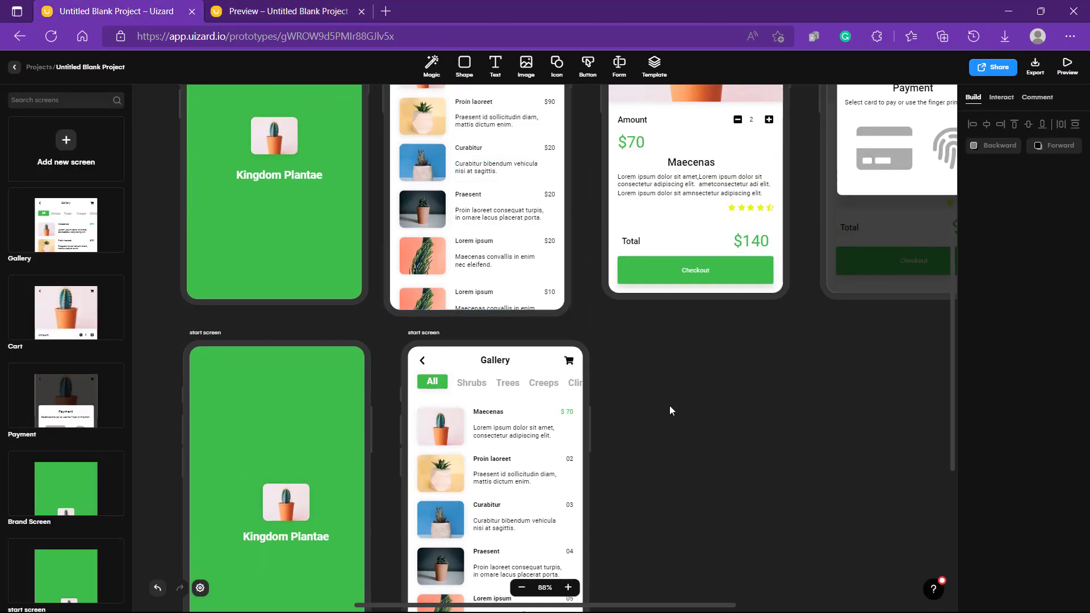
{"action": "scroll", "coordinate": [669, 406], "scroll_direction": "down", "scroll_amount": 3}
{"action": "left_click", "coordinate": [326, 289]}
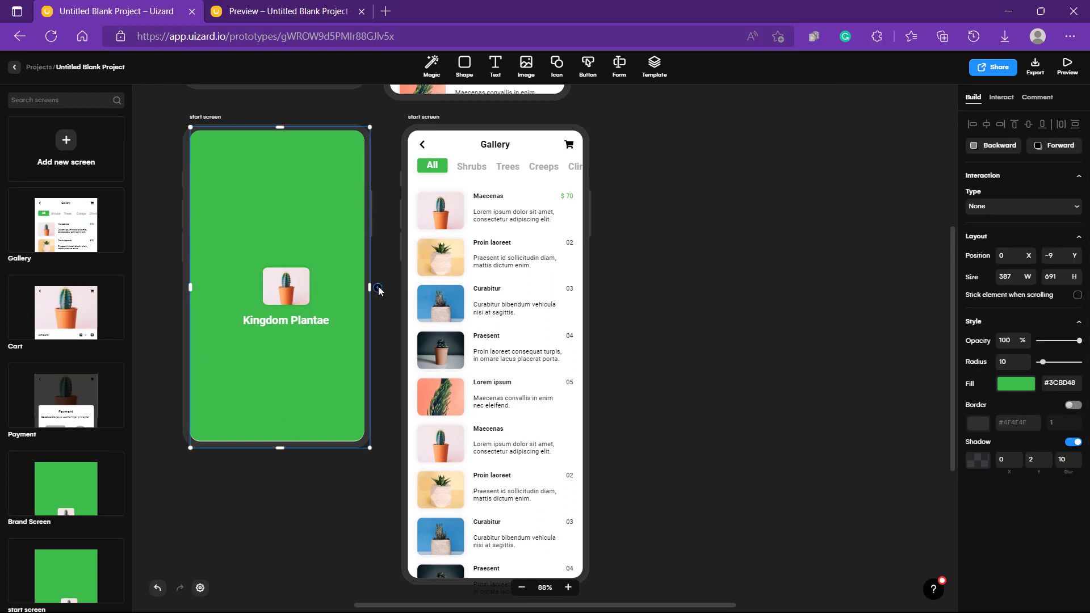
{"action": "left_click_drag", "start_coordinate": [377, 288], "coordinate": [527, 333]}
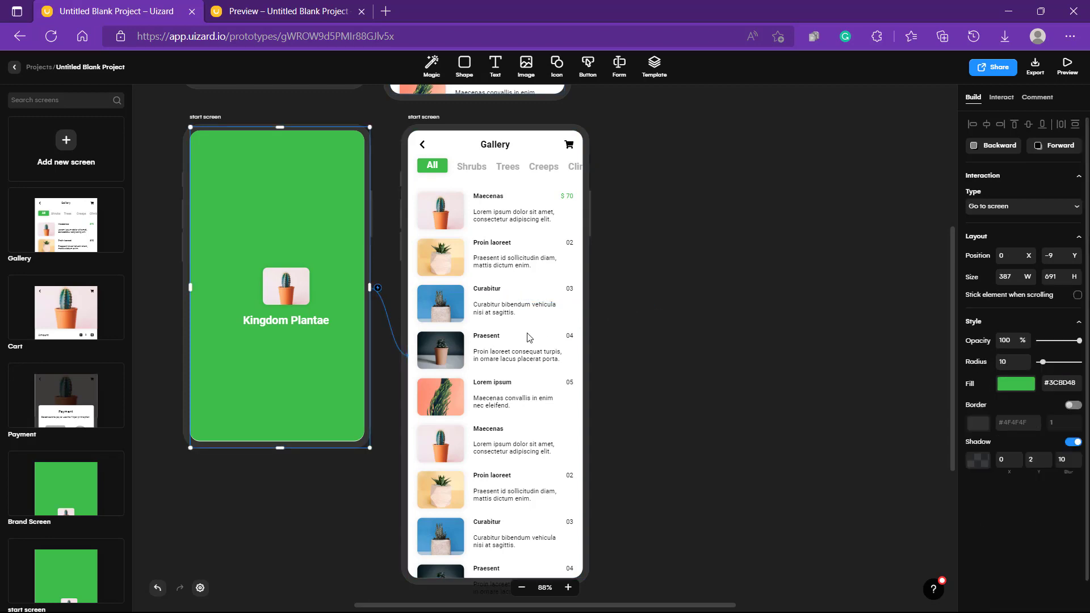
{"action": "left_click", "coordinate": [664, 354]}
{"action": "scroll", "coordinate": [665, 354], "scroll_direction": "up", "scroll_amount": 5}
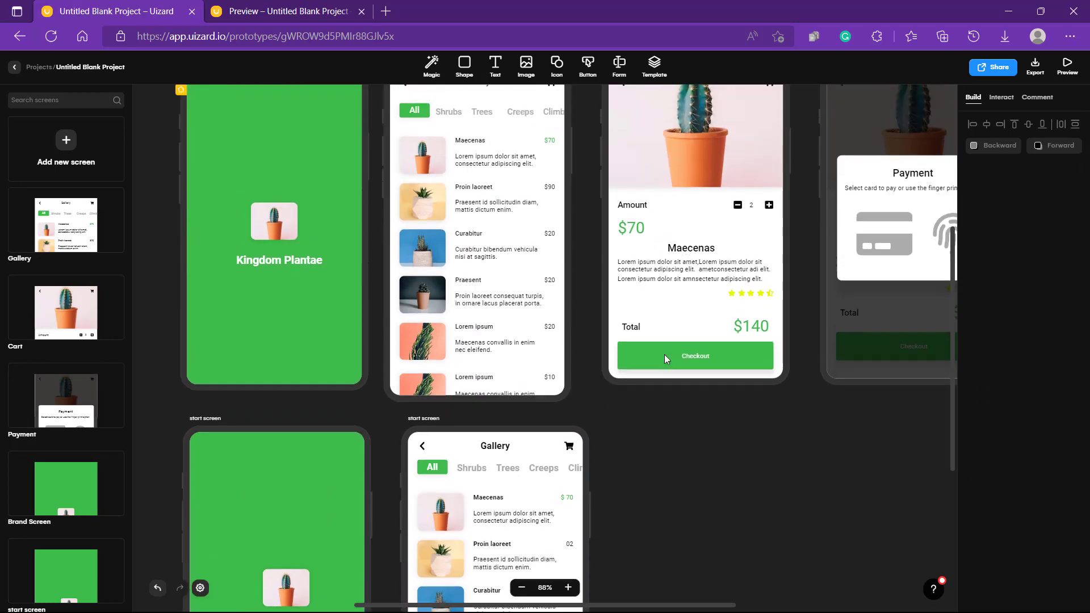
{"action": "scroll", "coordinate": [664, 355], "scroll_direction": "up", "scroll_amount": 2}
{"action": "scroll", "coordinate": [591, 279], "scroll_direction": "down", "scroll_amount": 9}
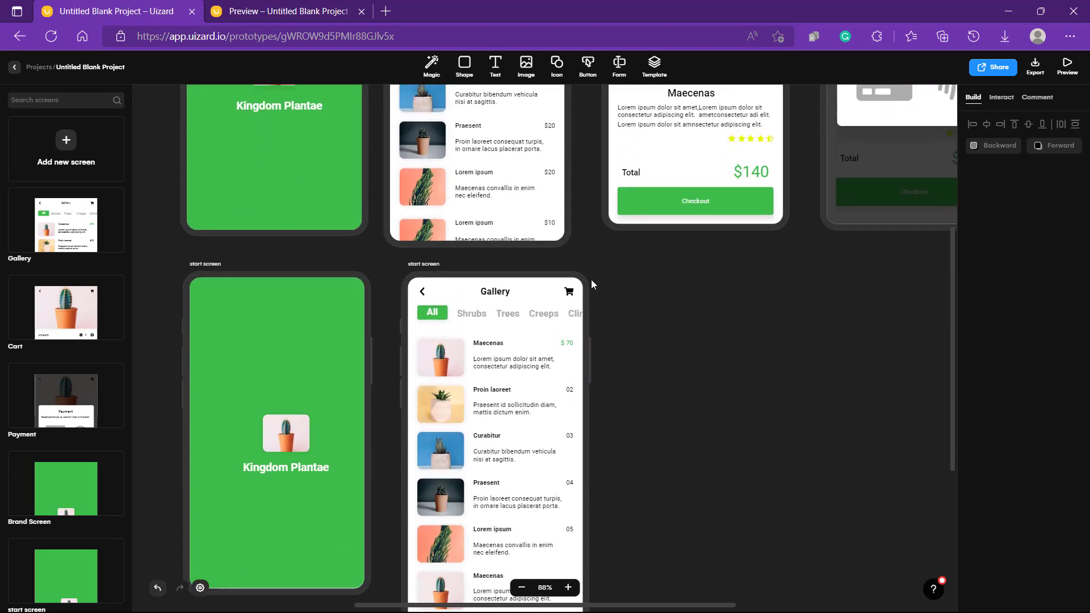
{"action": "scroll", "coordinate": [591, 279], "scroll_direction": "down", "scroll_amount": 6}
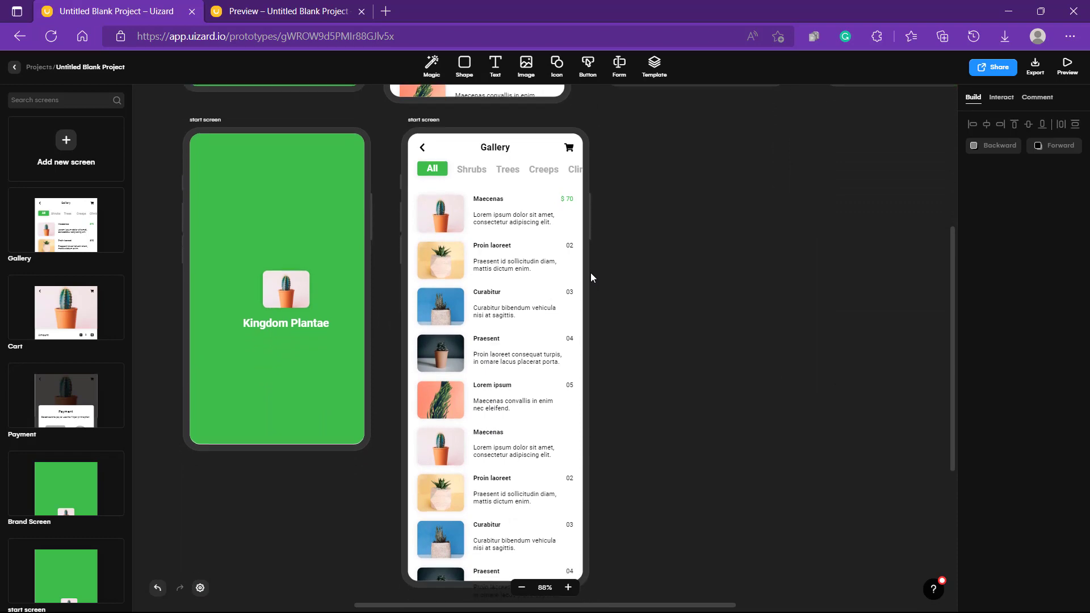
{"action": "scroll", "coordinate": [590, 277], "scroll_direction": "up", "scroll_amount": 15}
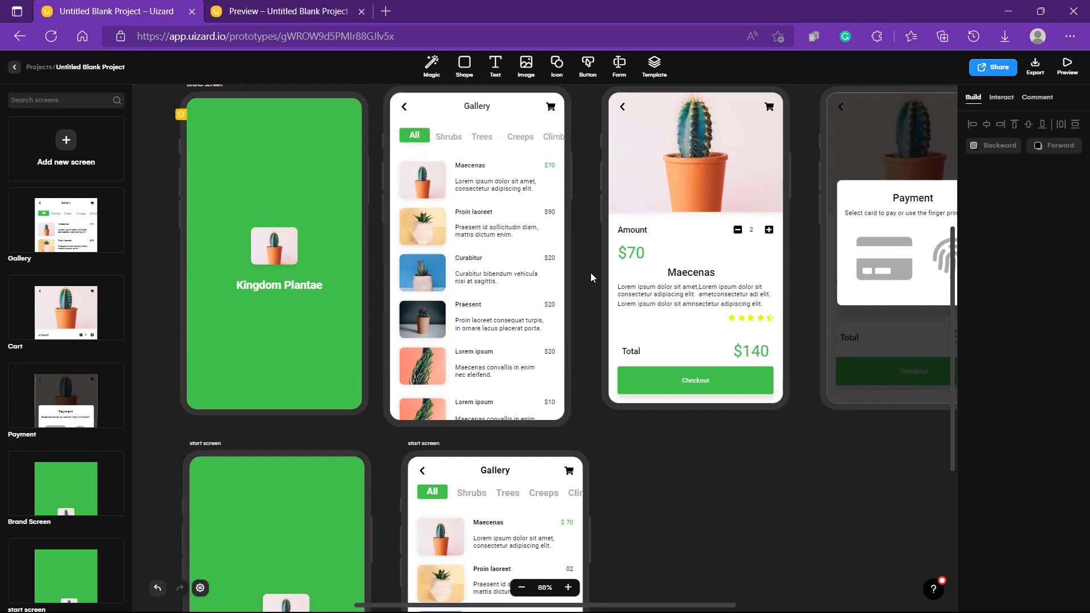